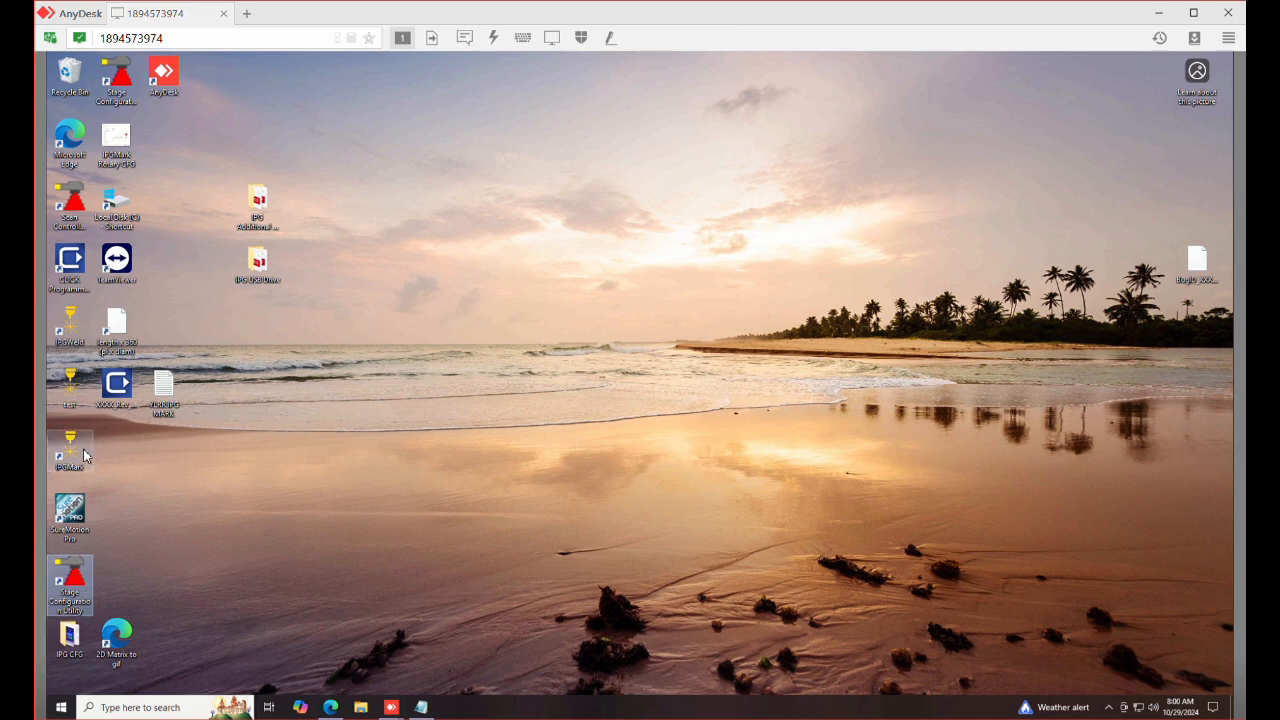
Start IPGMark from the remote desktop and connect to the last connected scanner
double_click(70, 450)
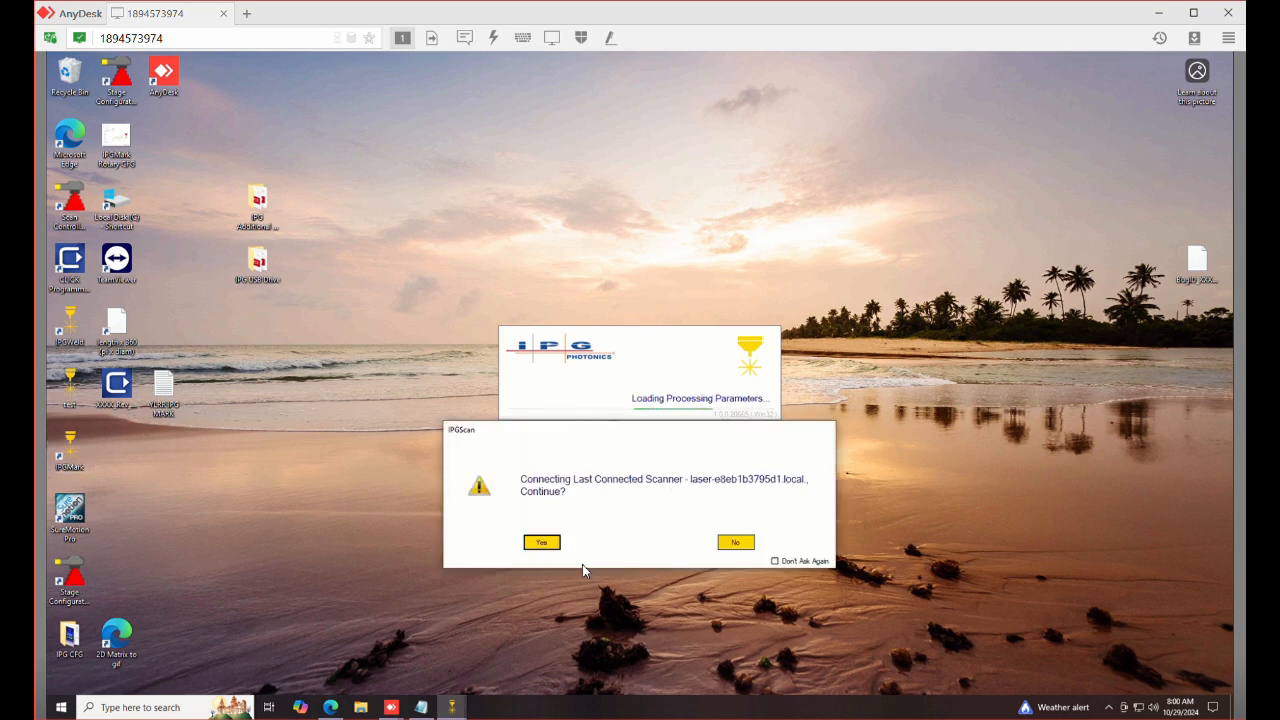
left_click(550, 542)
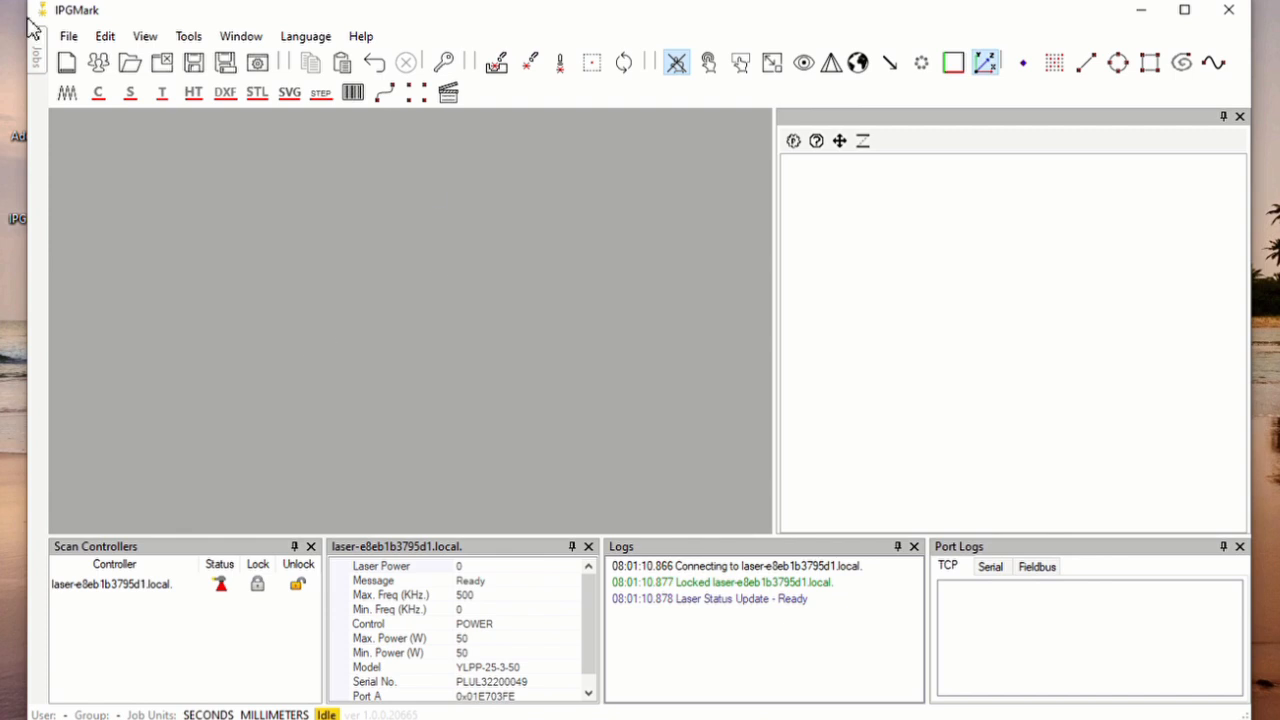
Open the job file "GS3 - Circum OD 6-56" from the Jobs folder
left_click(131, 65)
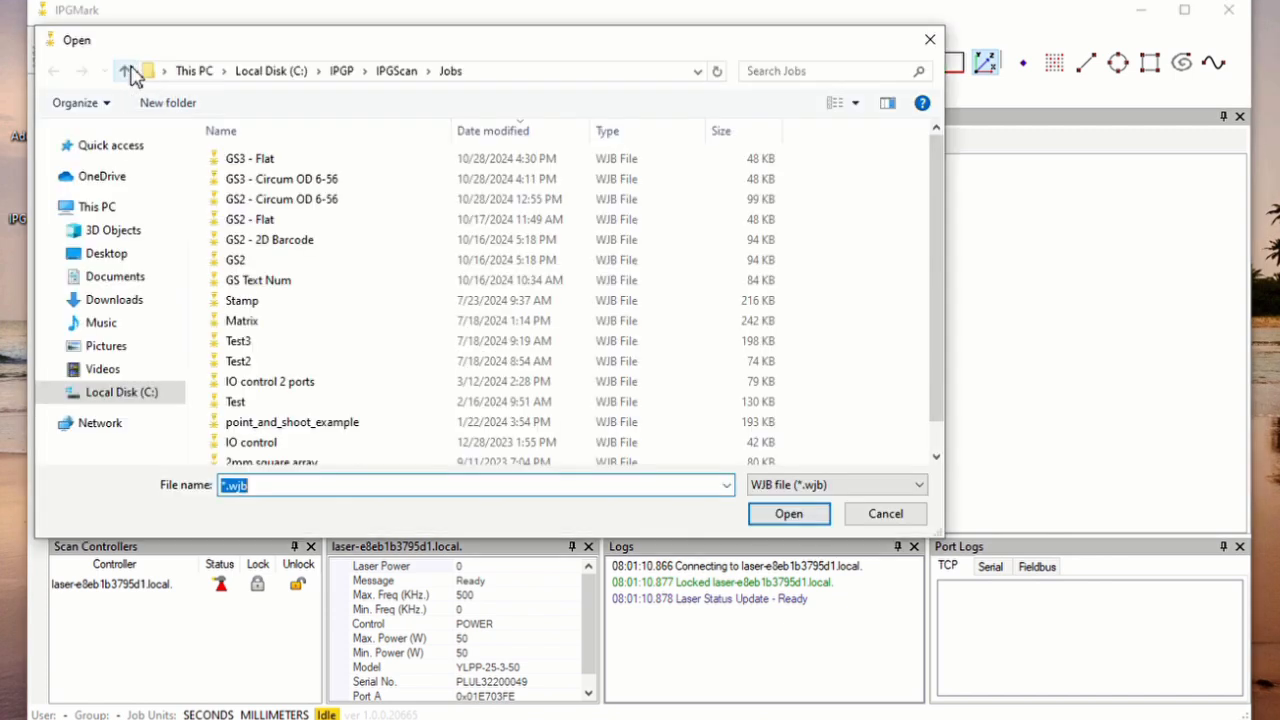
left_click(280, 185)
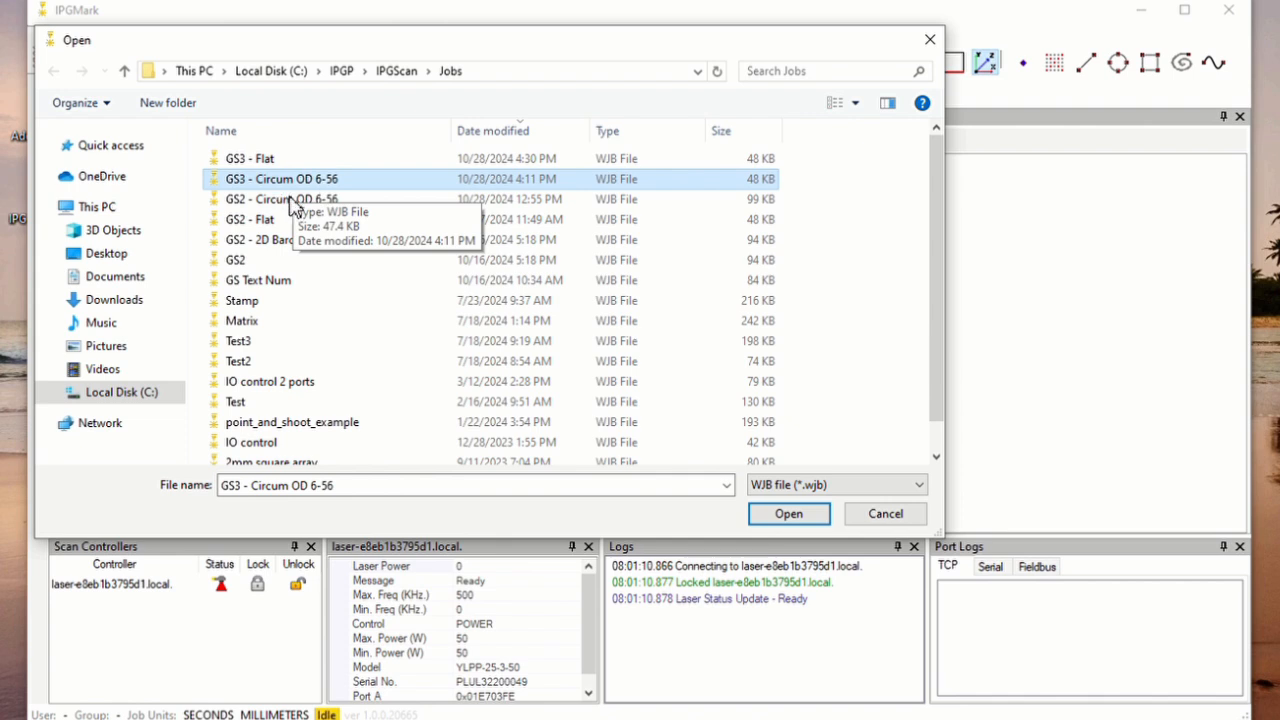
left_click(798, 518)
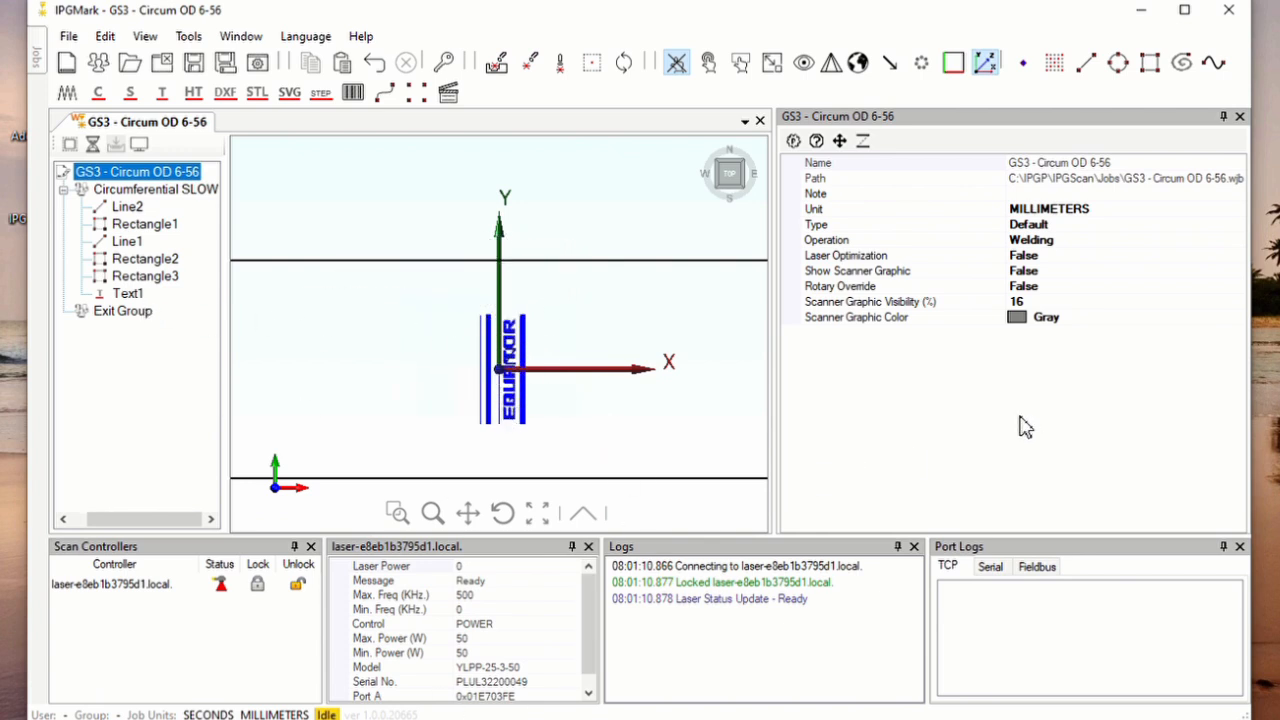
Review the properties of Line2 and Rectangle1 and the object actions available for Line2
left_click(130, 207)
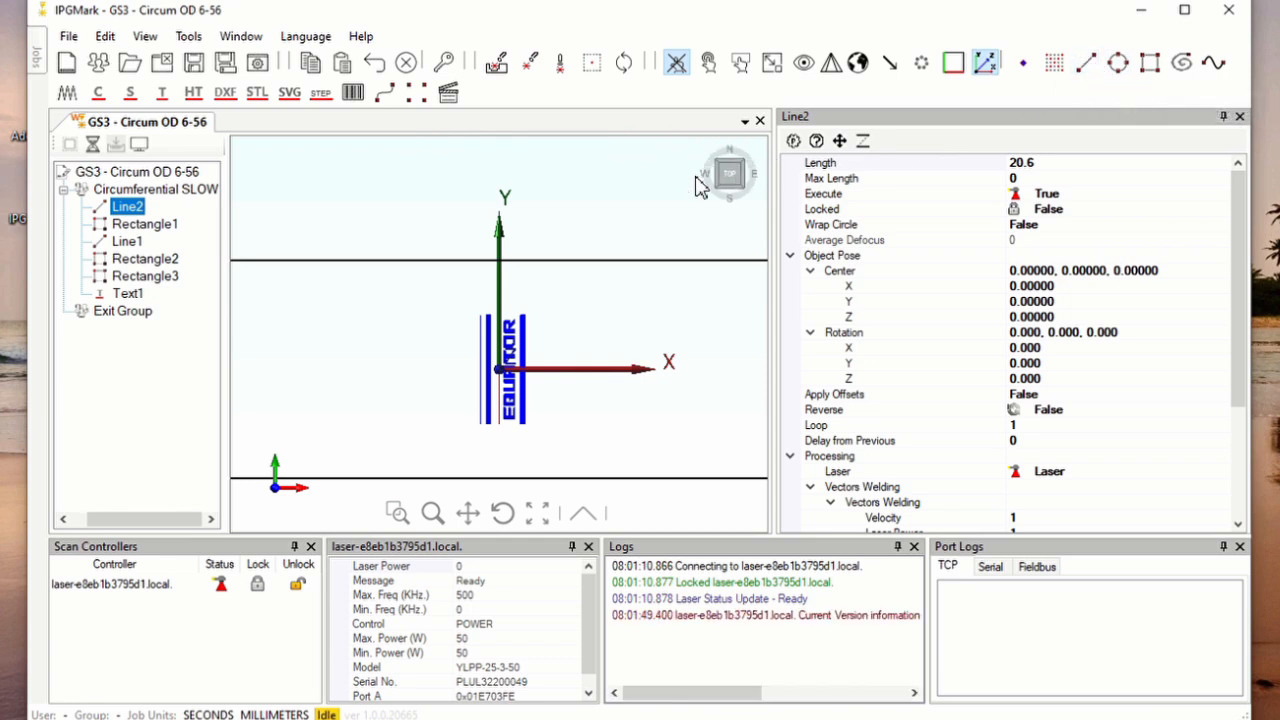
left_click(133, 226)
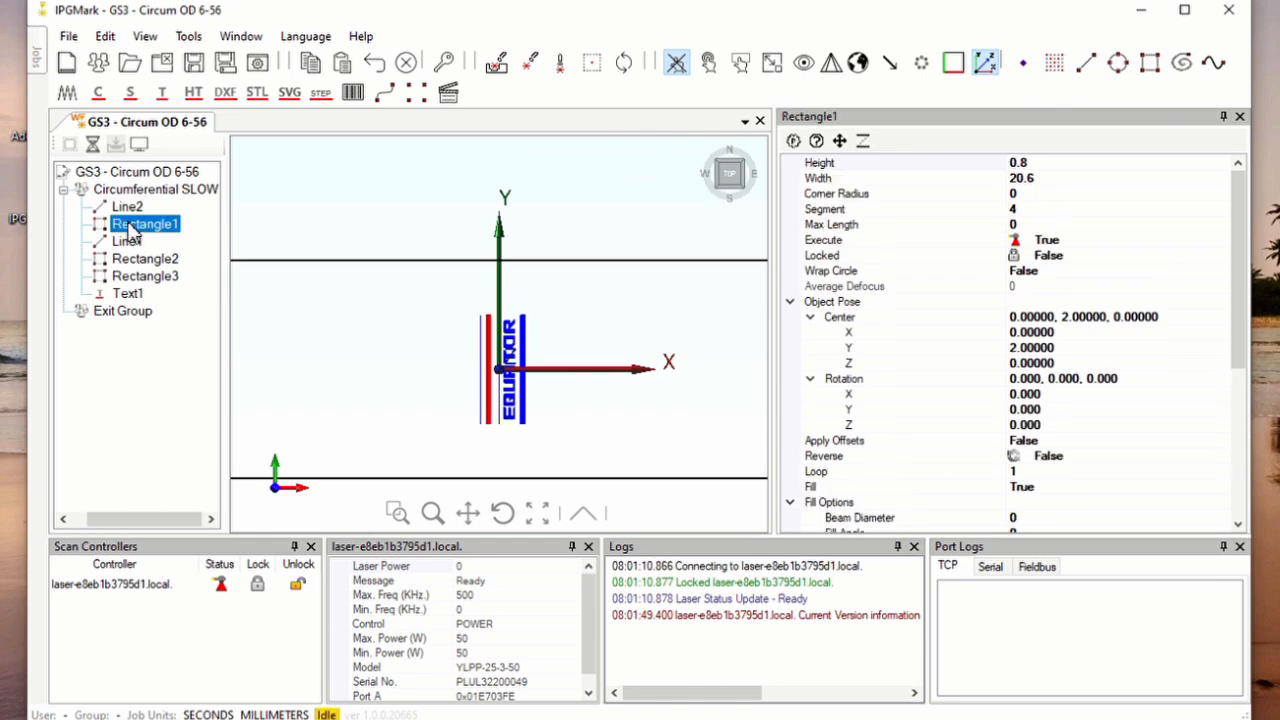
left_click(138, 208)
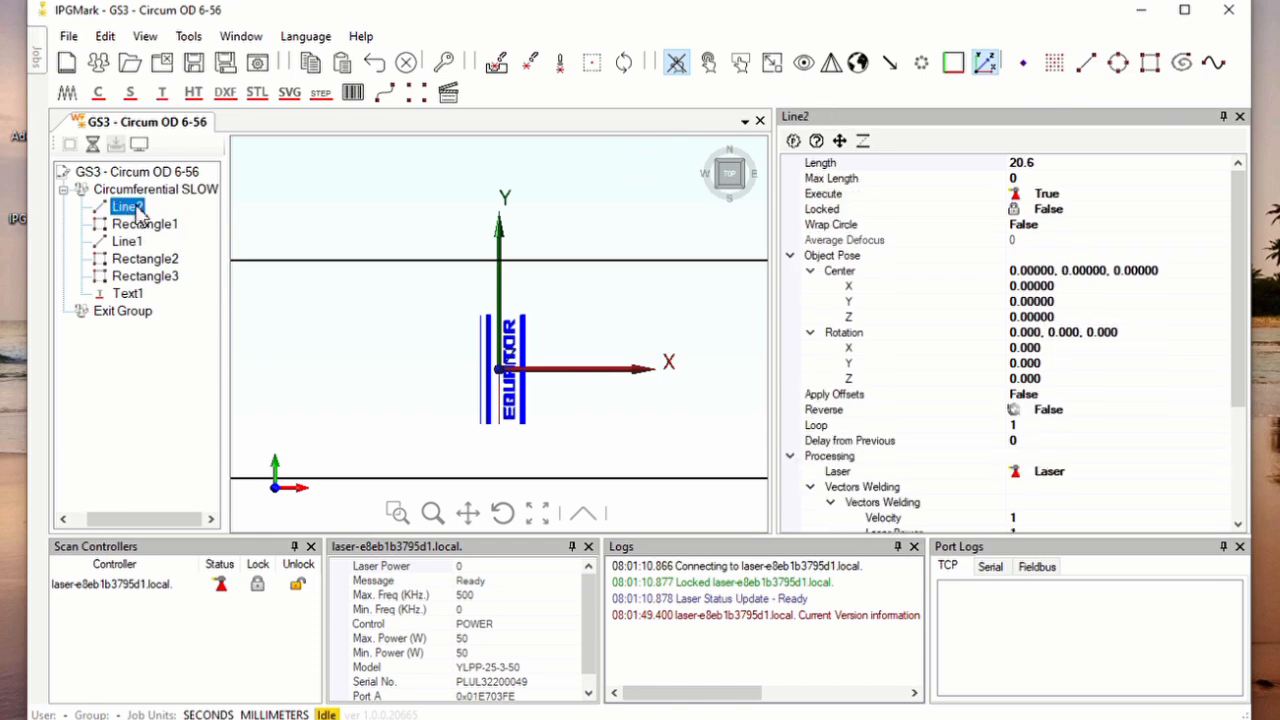
right_click(138, 211)
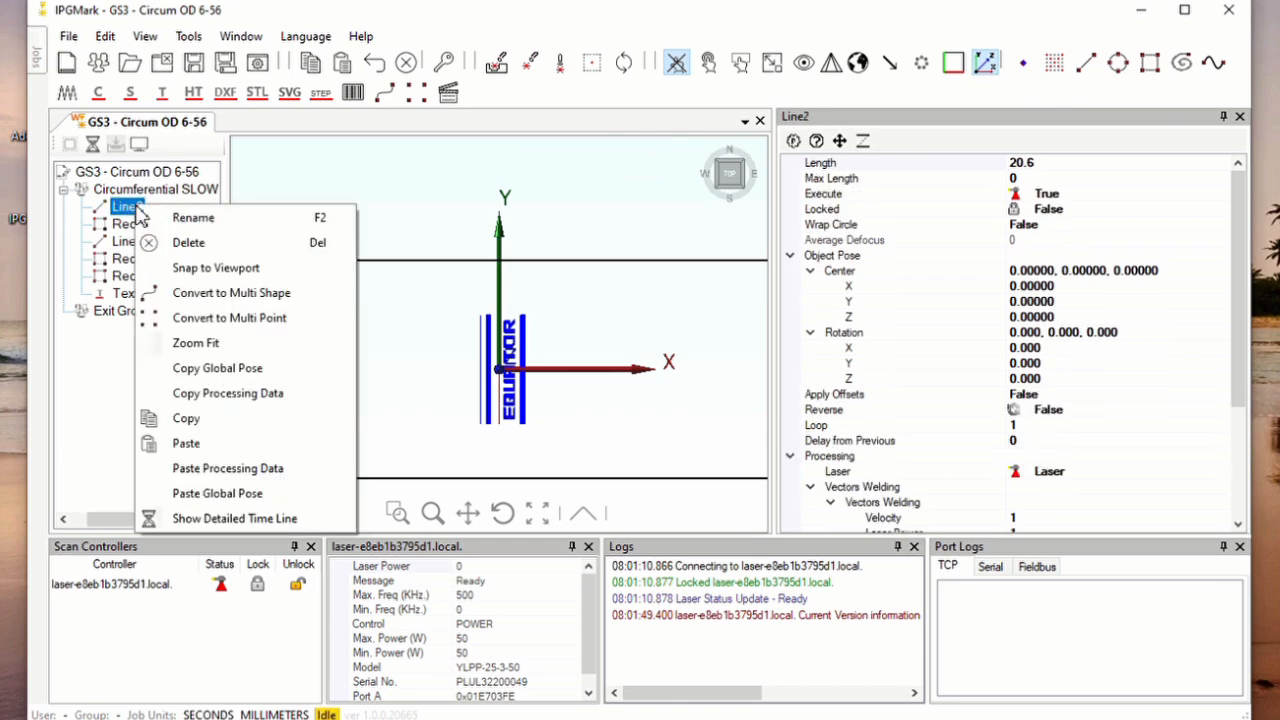
left_click(183, 445)
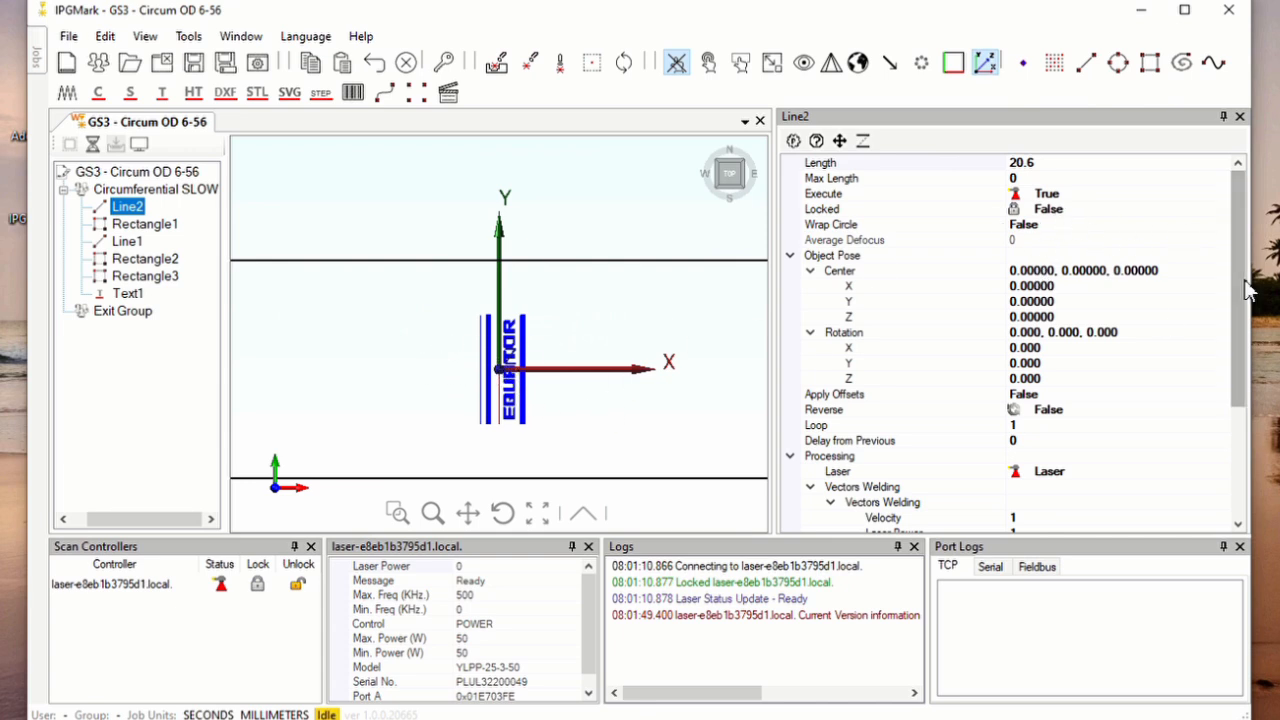
Inspect the text, height, width percentage and center properties of Text1
left_click(135, 297)
left_click(1100, 186)
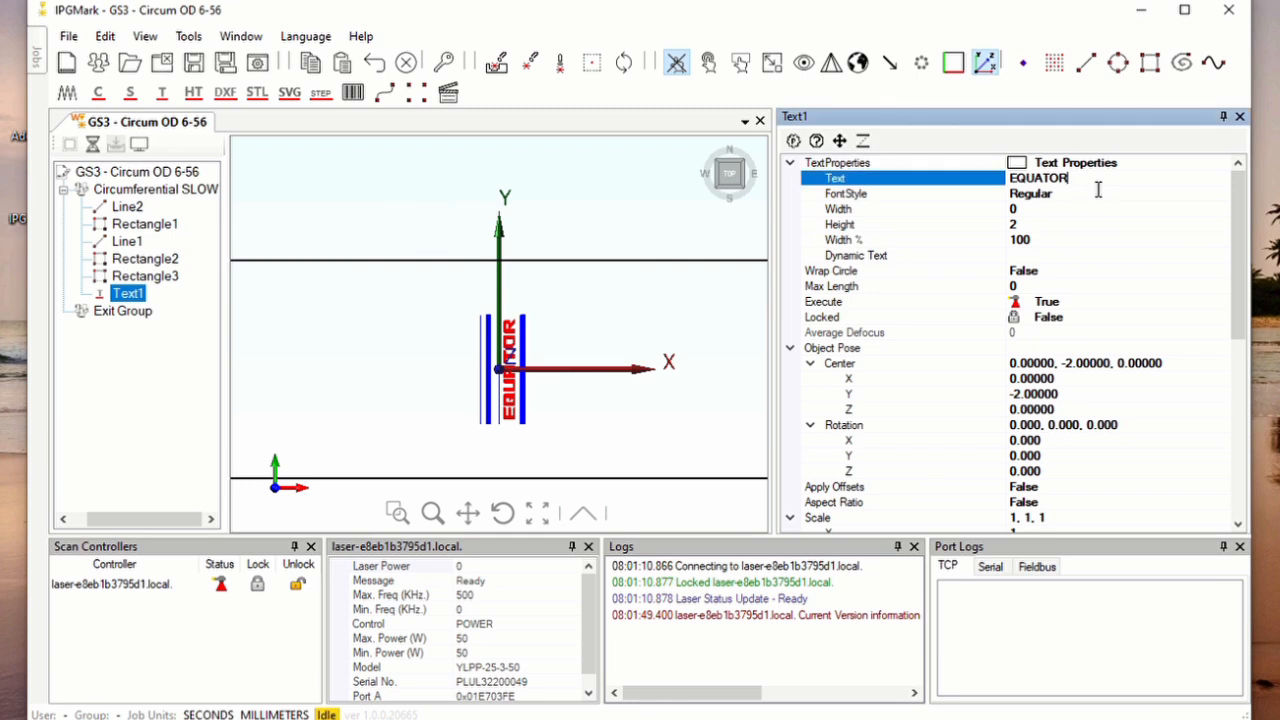
left_click(928, 184)
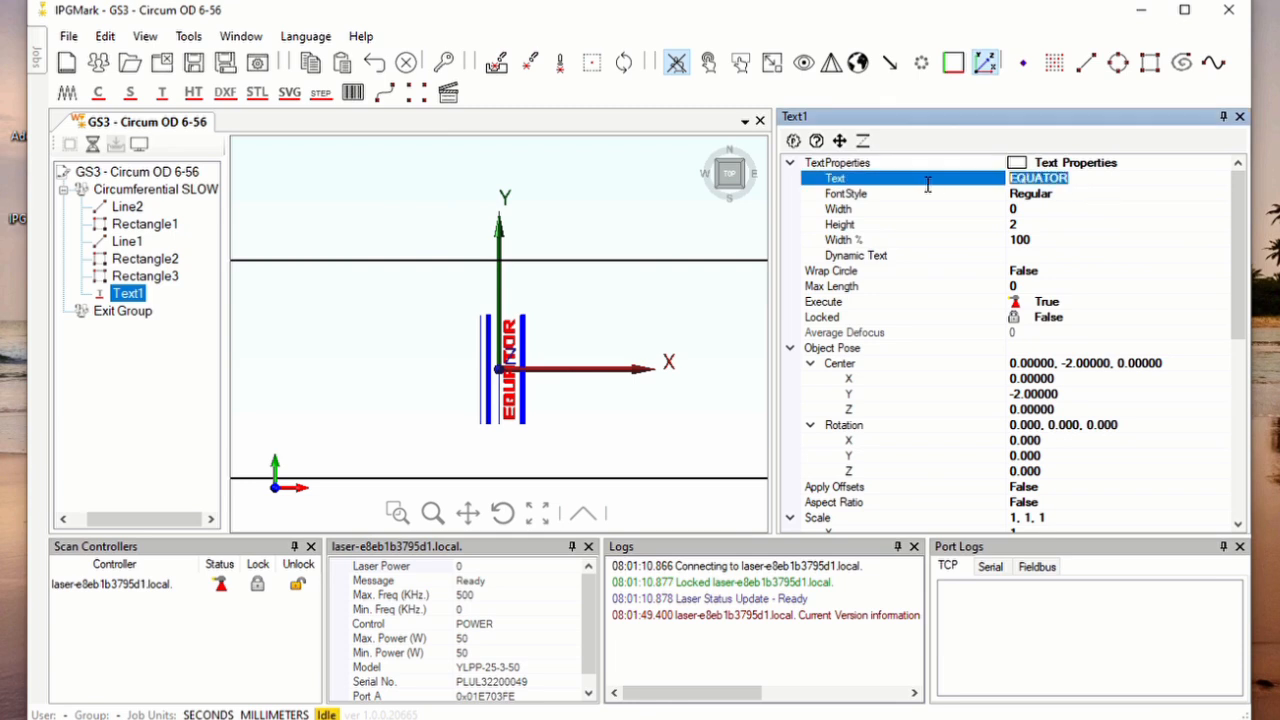
left_click(1046, 230)
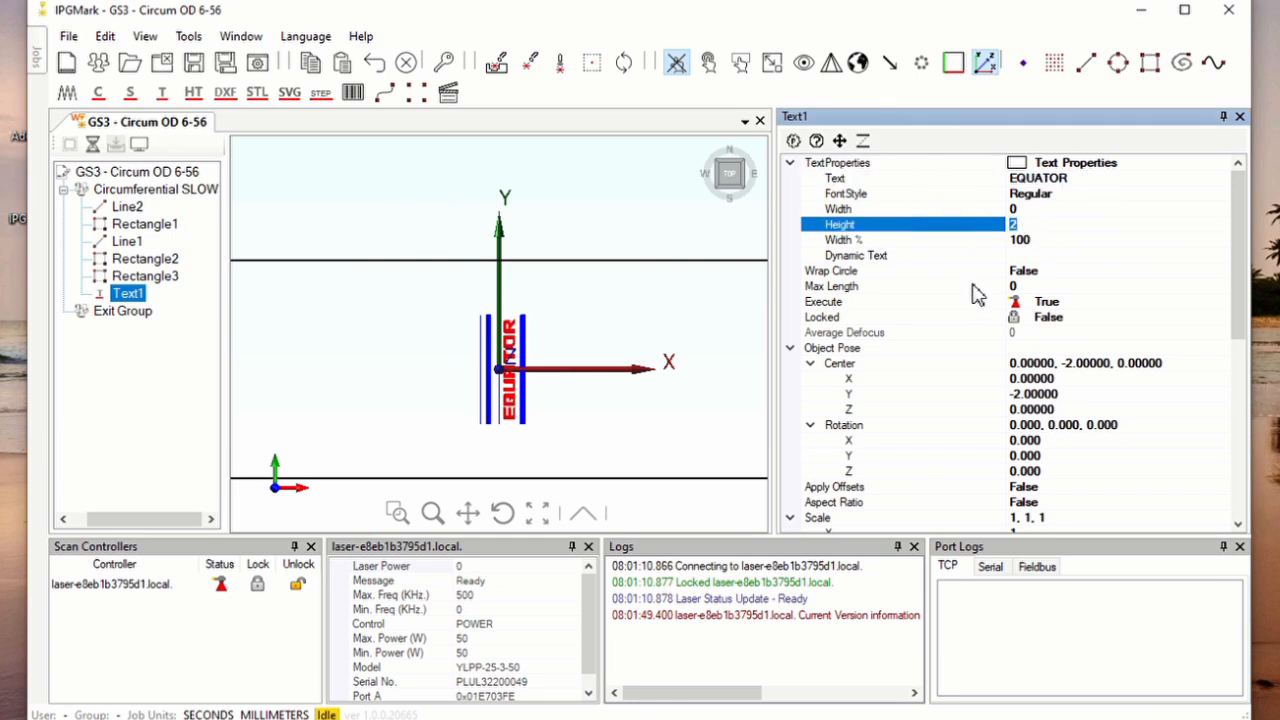
left_click(1048, 243)
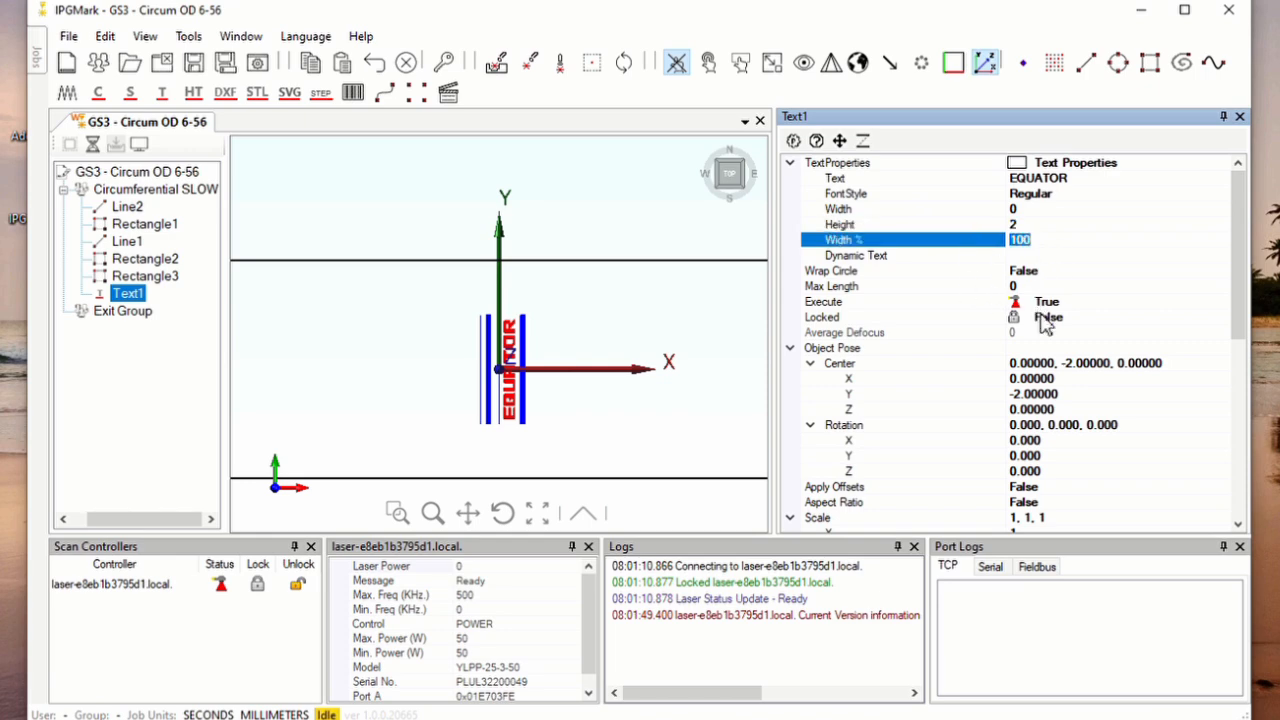
left_click(1104, 369)
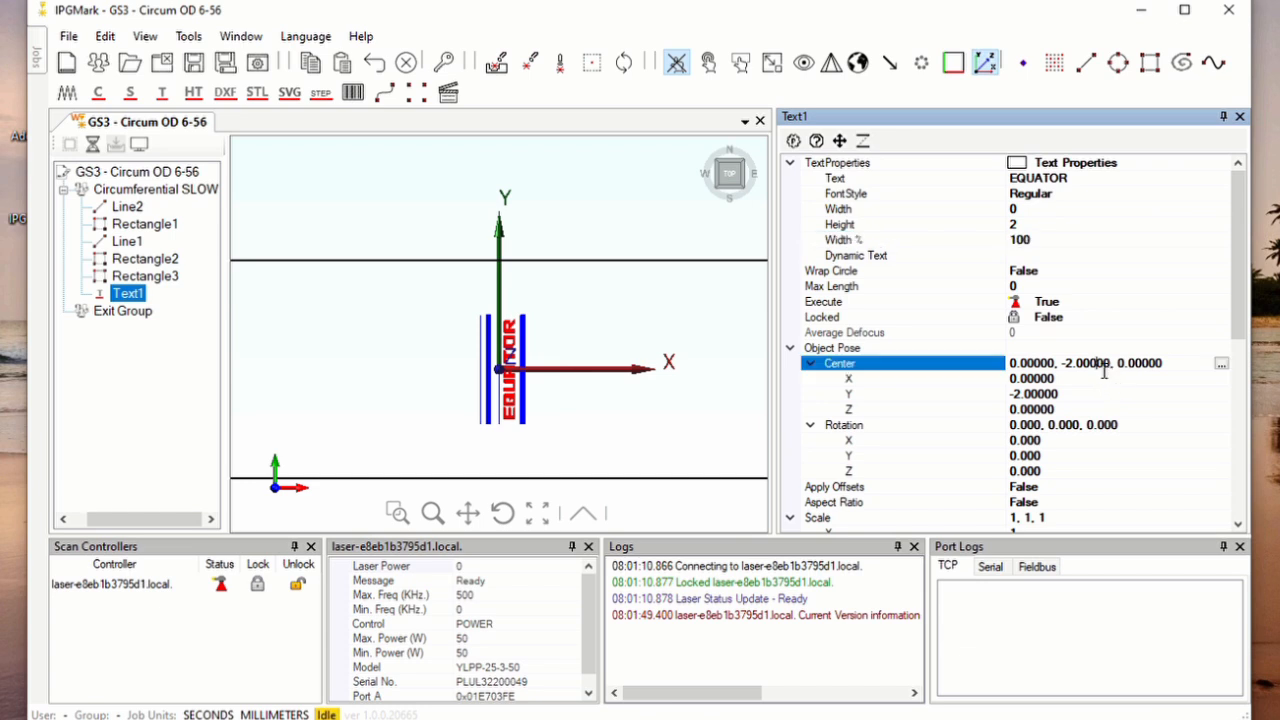
Try nudging the EQUATOR text back and forth along Y in 0.5 mm increments, ending at Y -2, and close the nudge controls
left_click(842, 142)
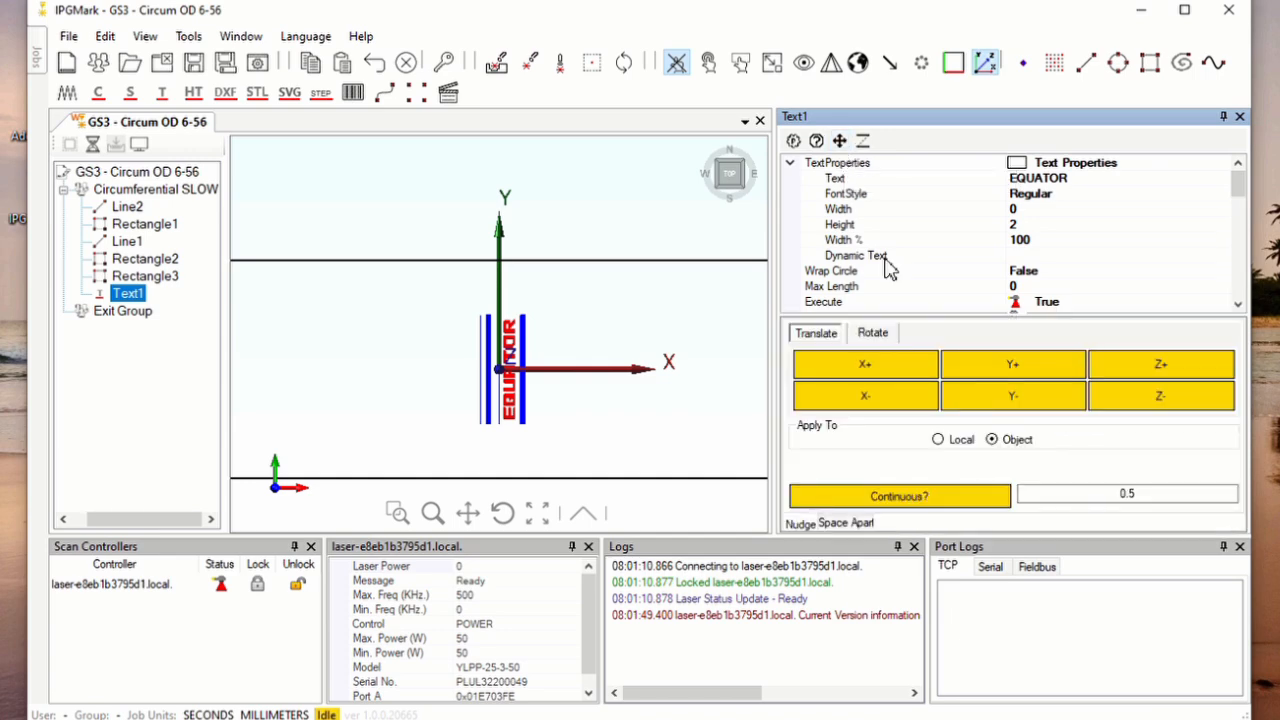
left_click(1020, 380)
left_click(1015, 397)
left_click(1015, 397)
left_click(1015, 397)
left_click(1030, 390)
left_click(1037, 374)
left_click(1040, 373)
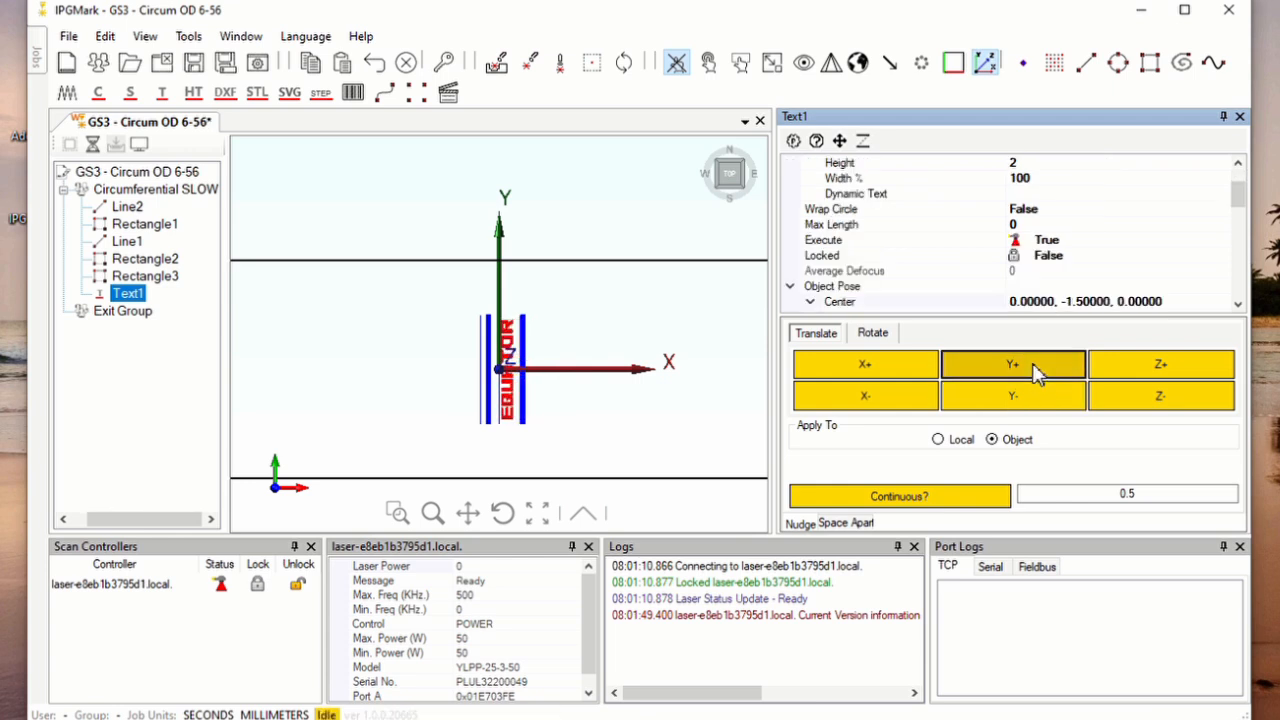
left_click(1022, 390)
left_click(1022, 390)
left_click(1029, 391)
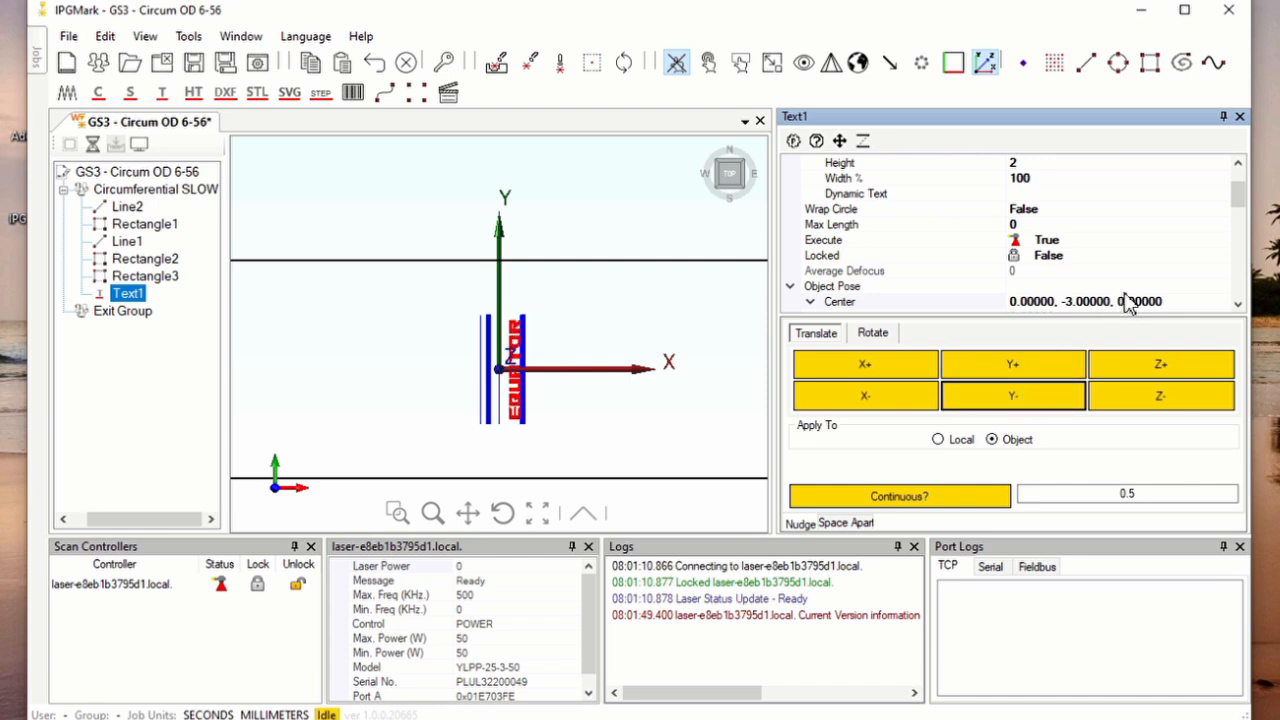
left_click(1023, 373)
left_click(1022, 372)
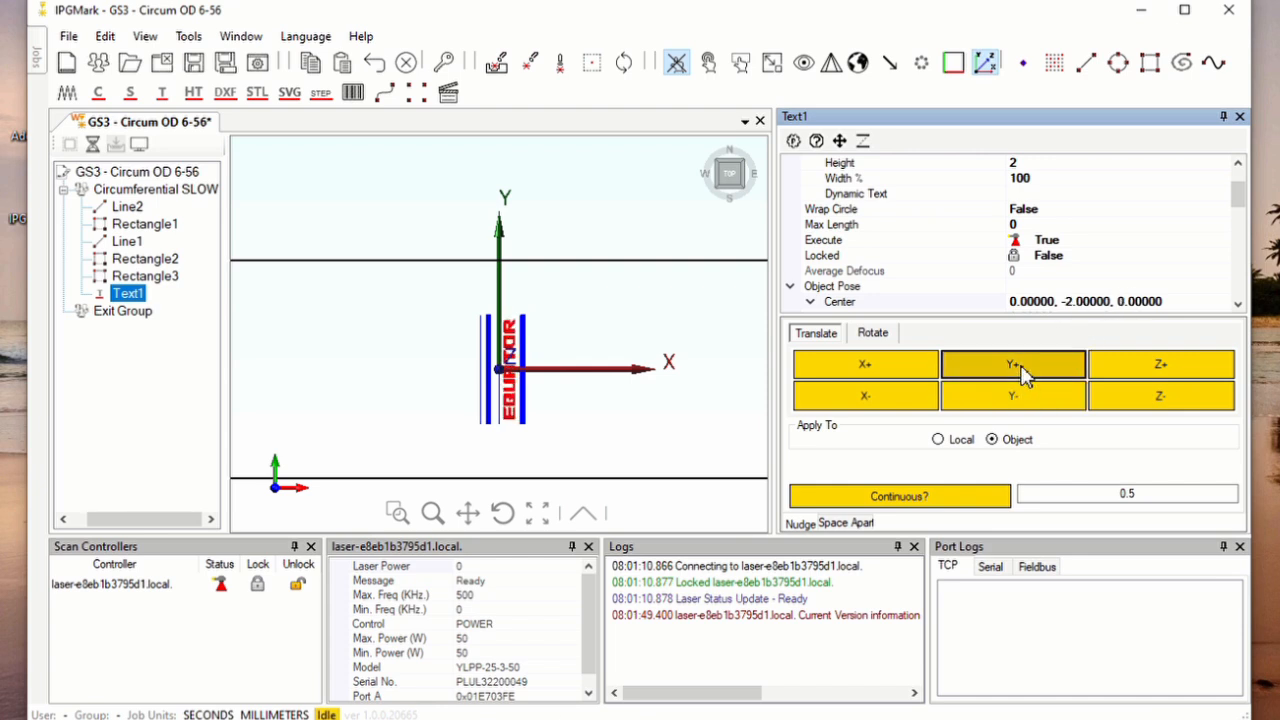
left_click(1185, 301)
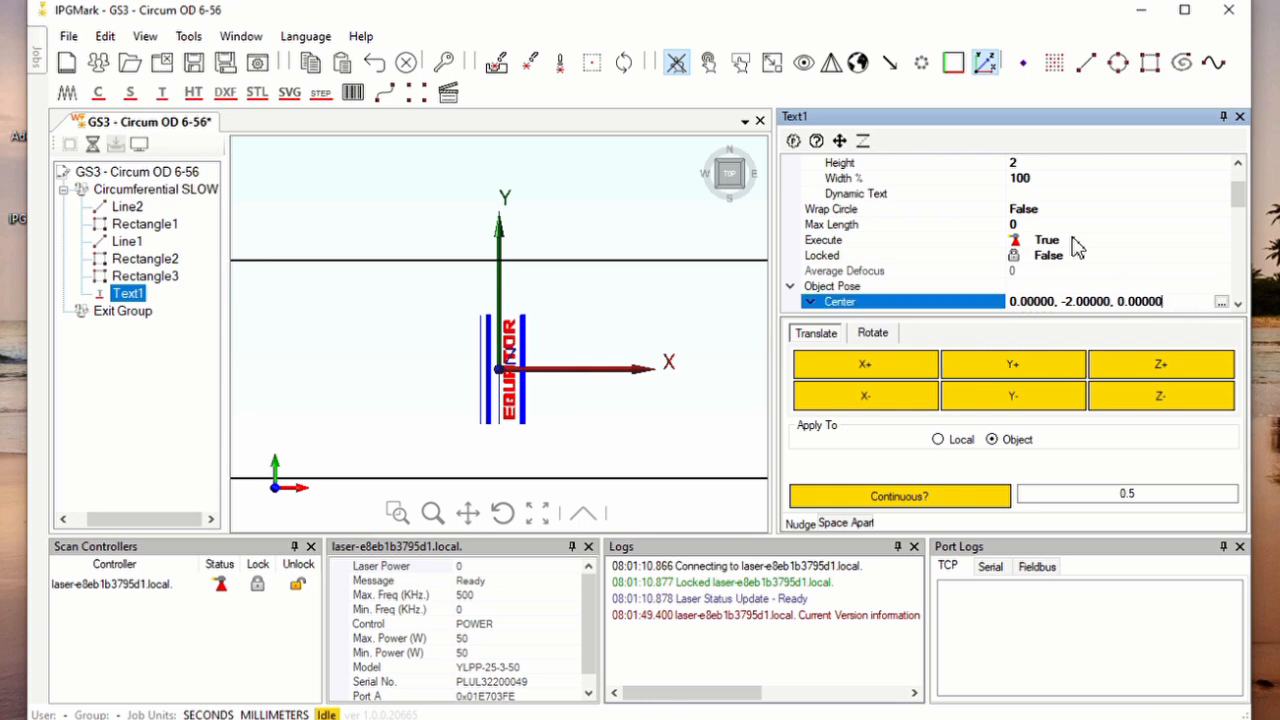
left_click(841, 144)
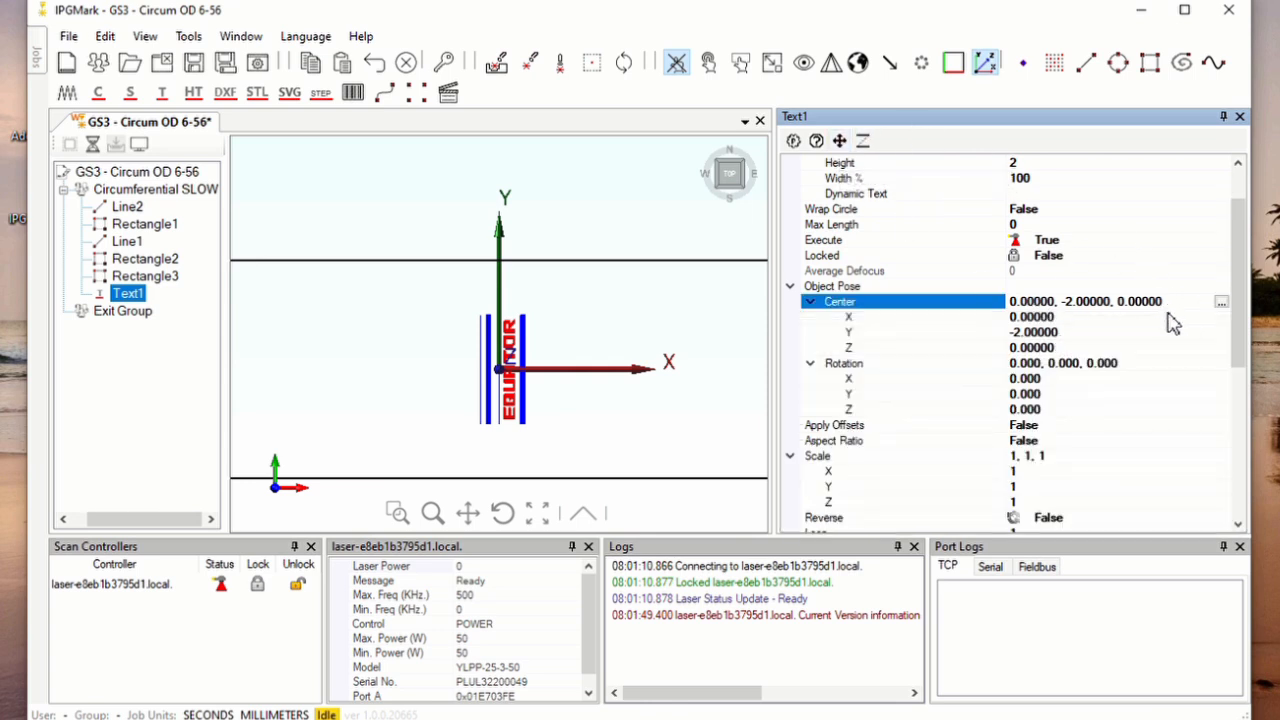
Examine the increment choices for Text1's center position and its fill angle setting
left_click(1224, 303)
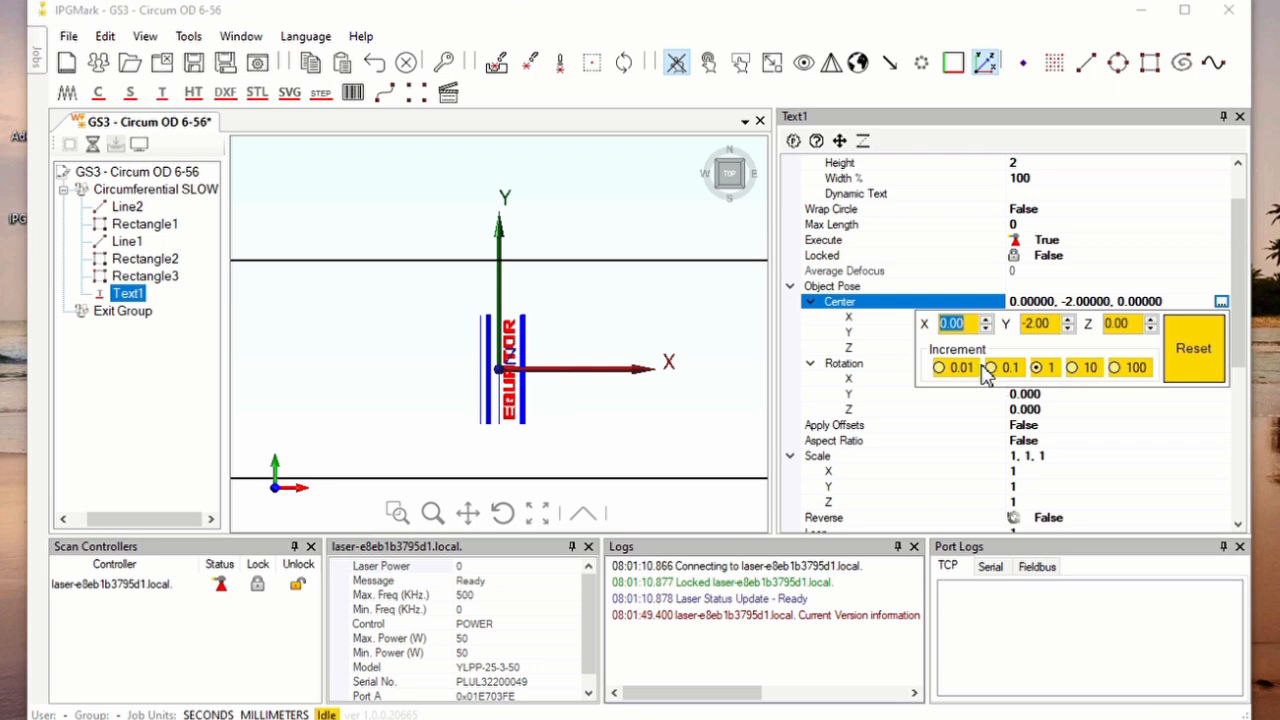
left_click(1167, 246)
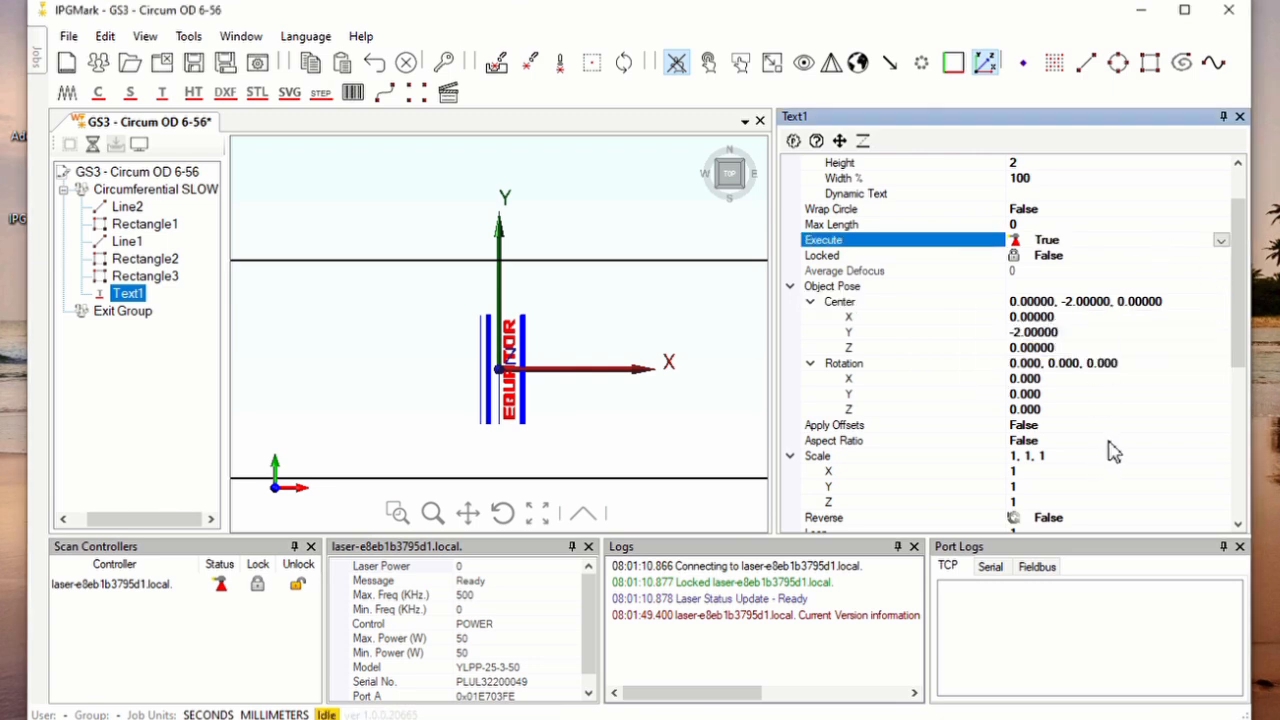
scroll(1110, 450, "down", 4)
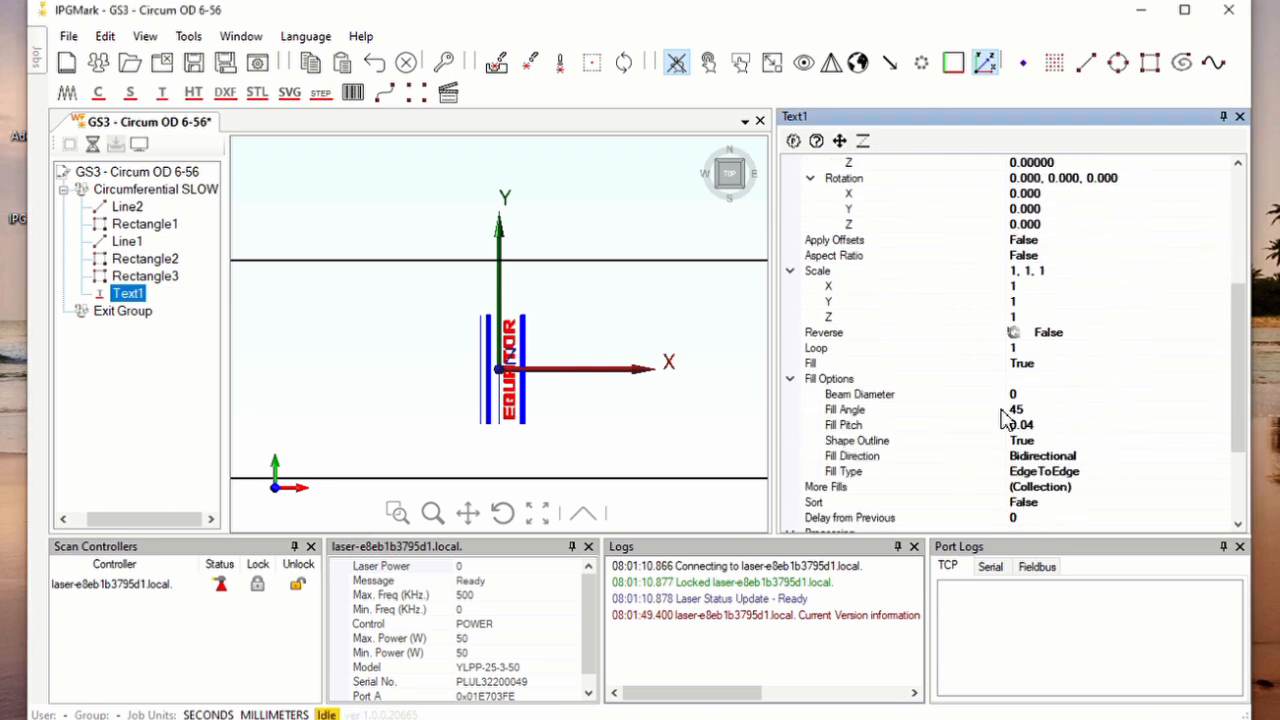
left_click(1041, 407)
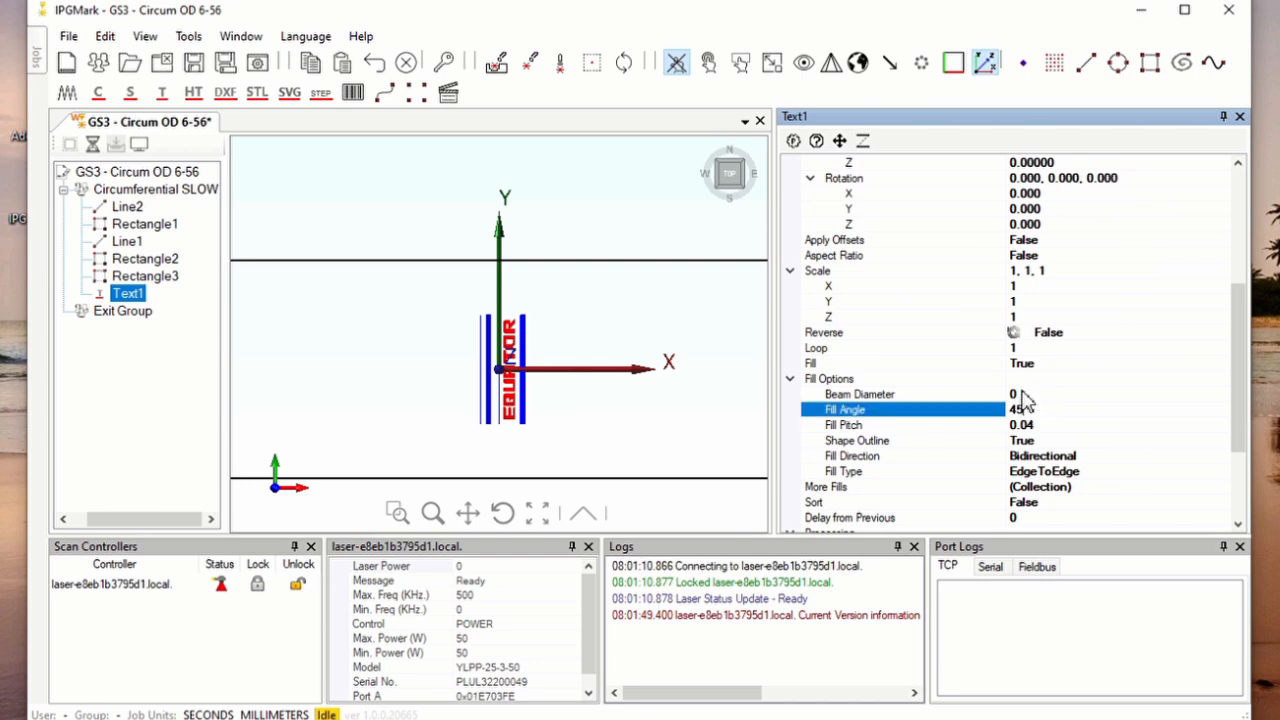
Turn off the fill of the EQUATOR text by setting Fill to False
left_click(1018, 364)
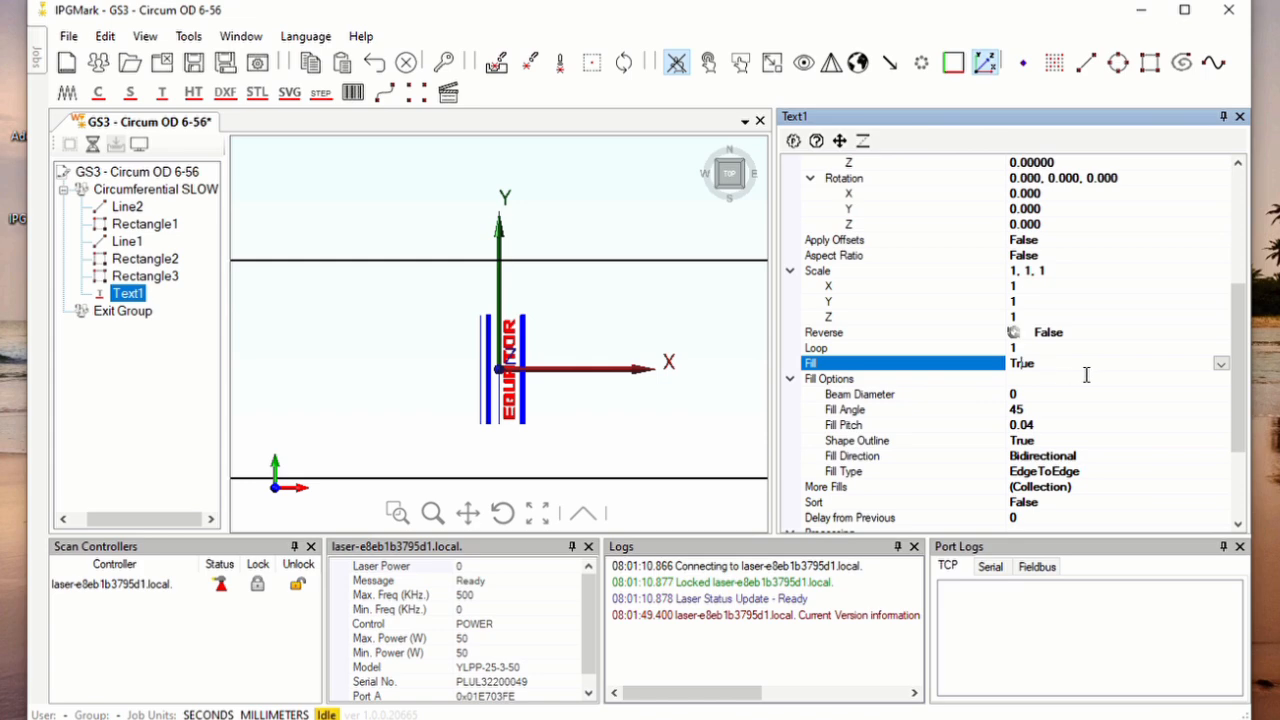
left_click(1220, 366)
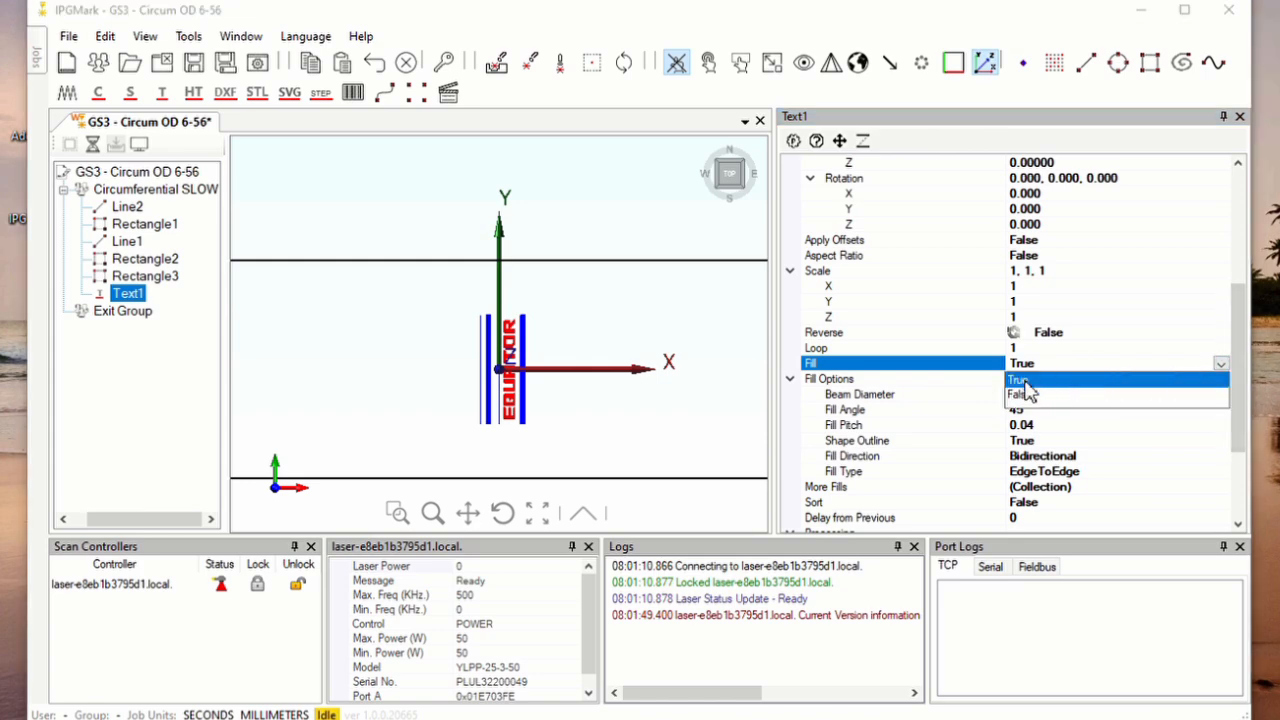
left_click(1022, 395)
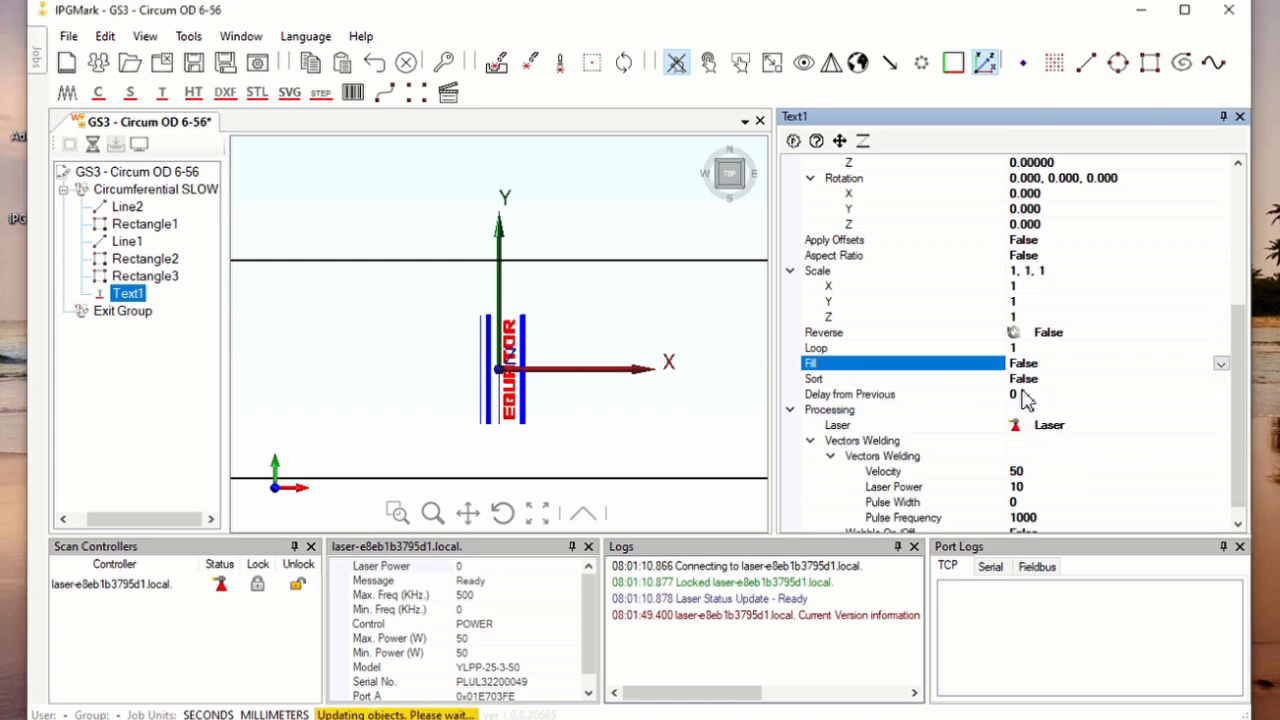
left_click(525, 370)
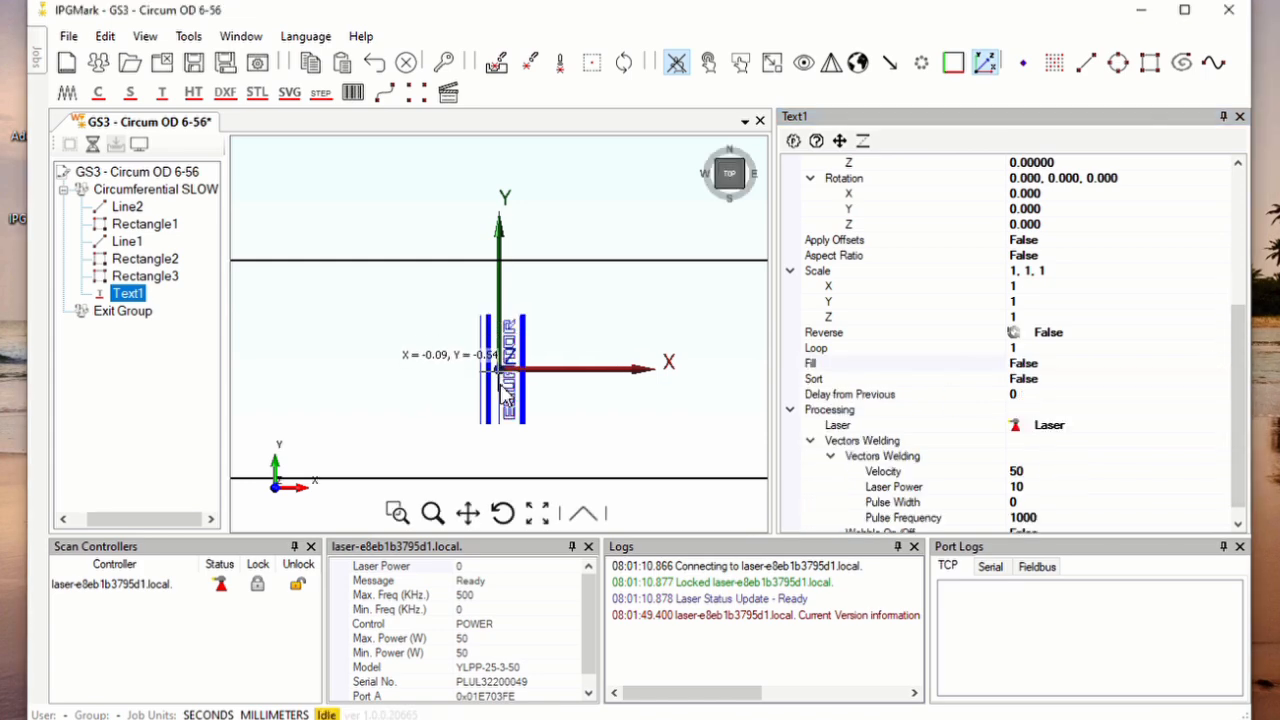
Set the Reverse property of the EQUATOR text to True
left_click(1095, 338)
left_click(1221, 333)
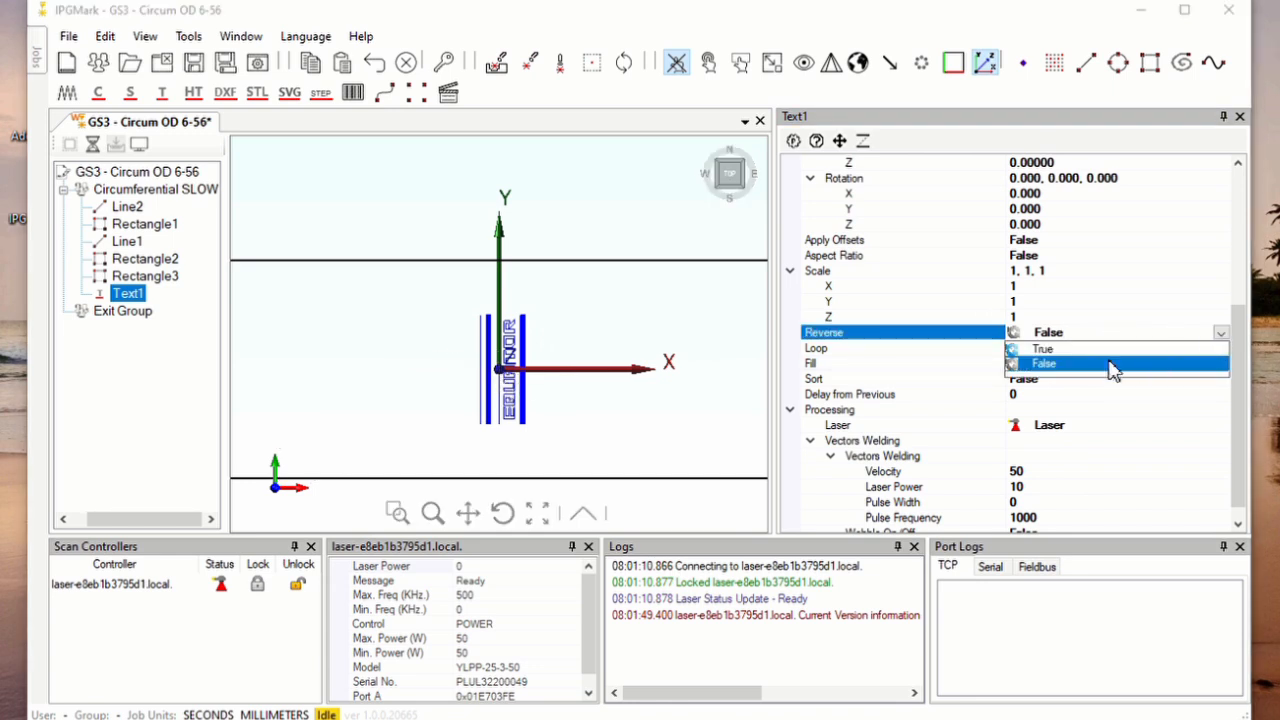
left_click(1097, 350)
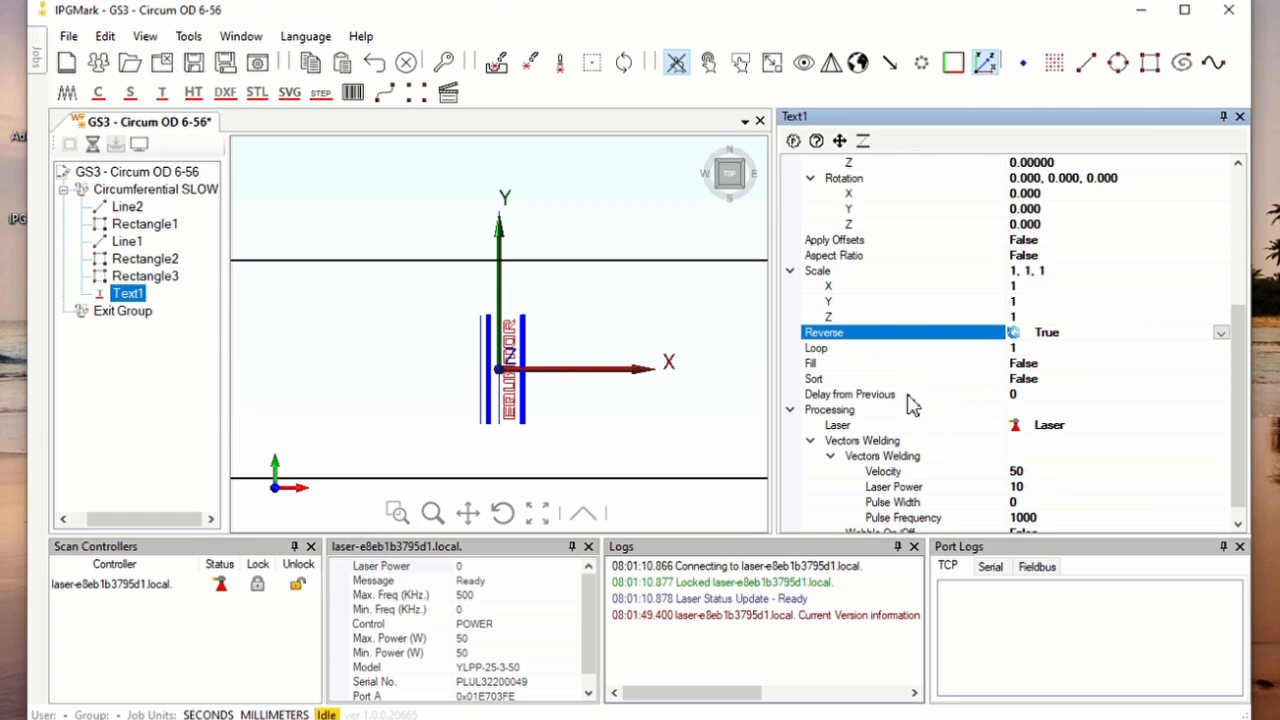
Turn on the fill of the EQUATOR text by setting Fill to True
scroll(1052, 451, "down", 1)
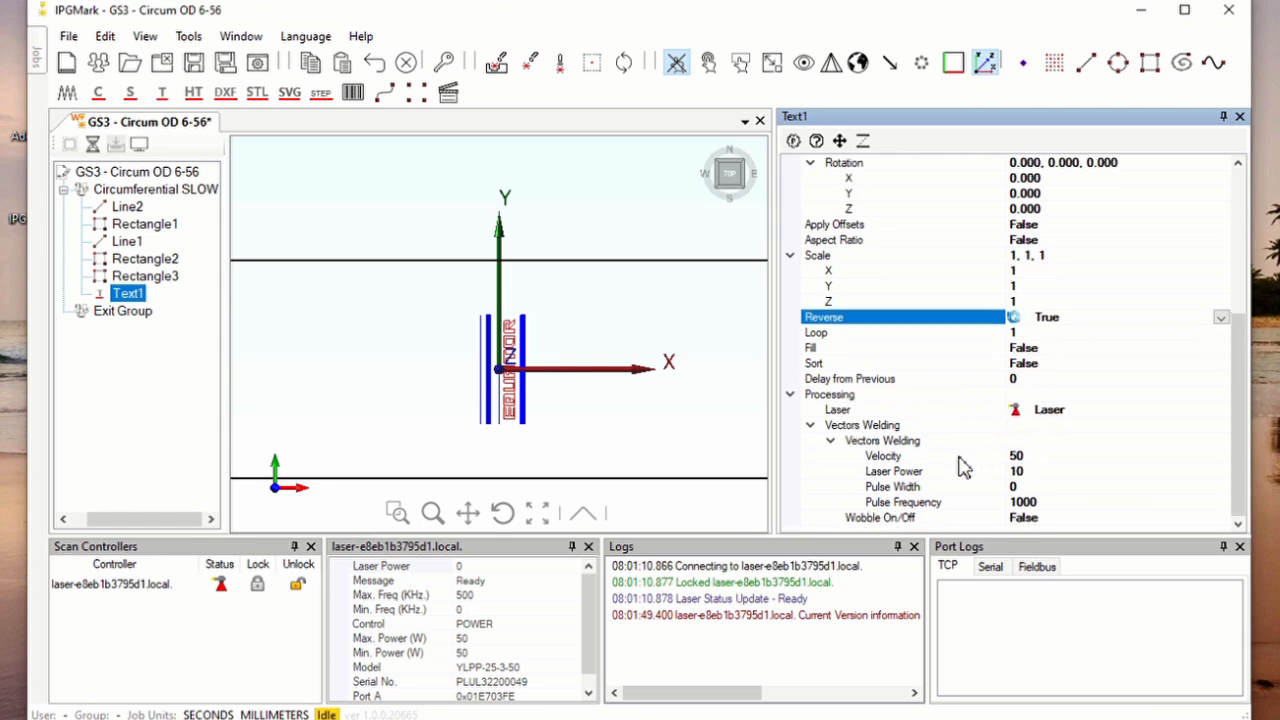
scroll(1062, 347, "up", 2)
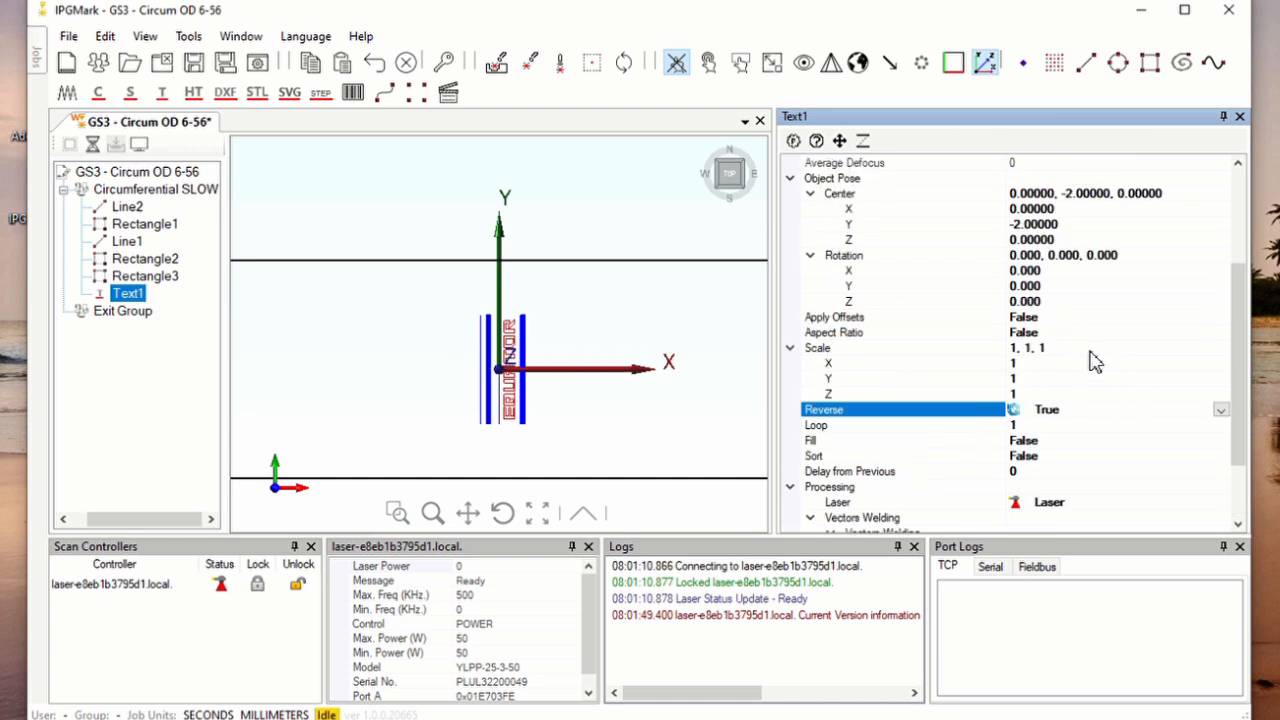
left_click(1068, 442)
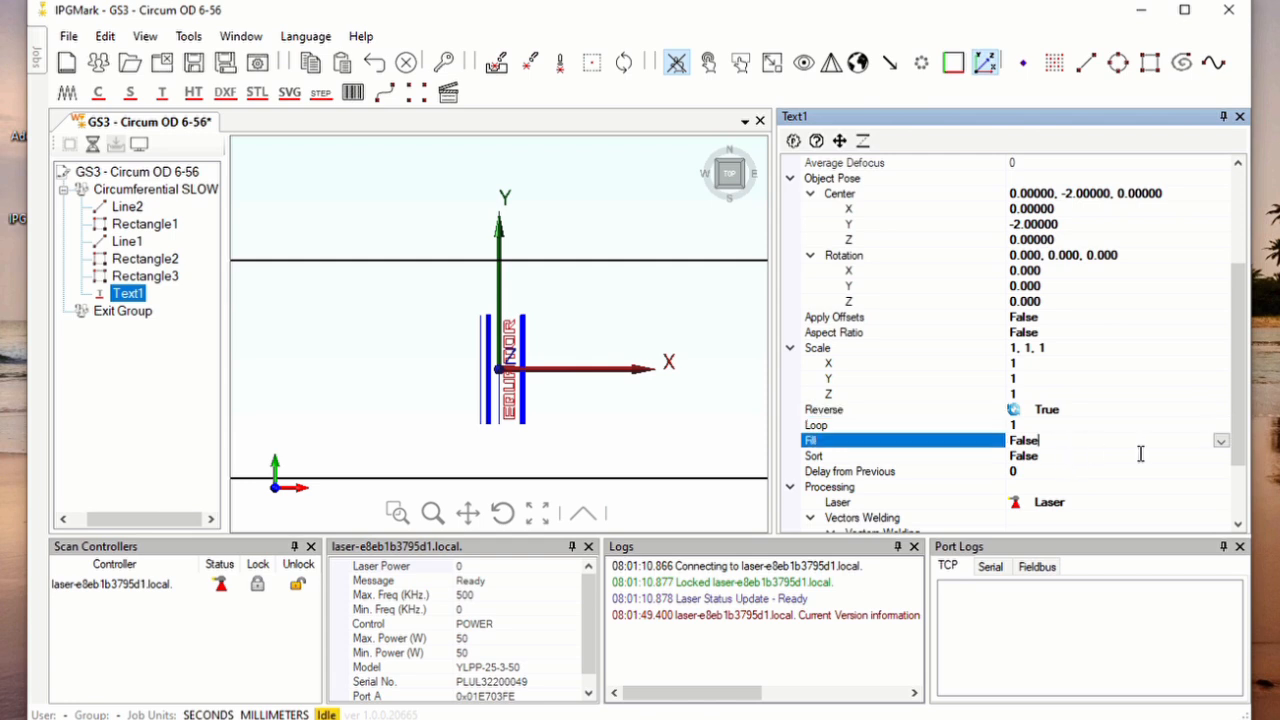
left_click(1220, 441)
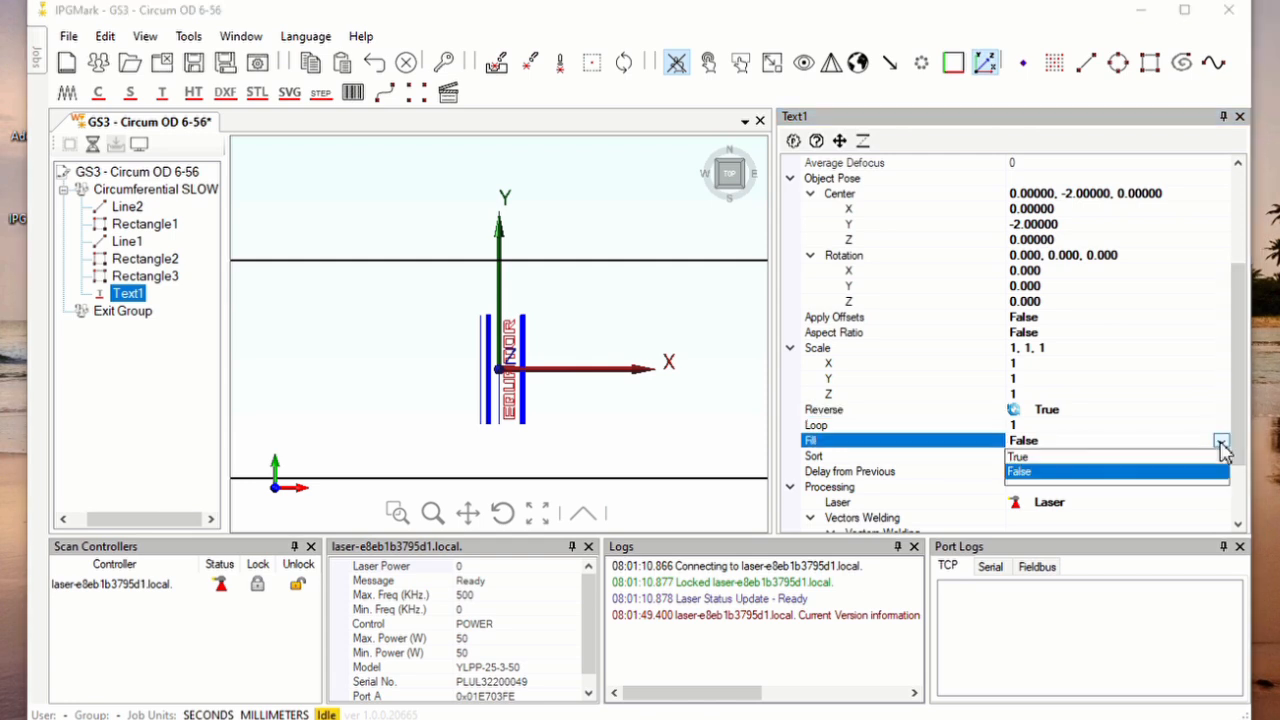
left_click(1040, 457)
Examine Text1's fill angle and fill pitch settings and inspect the hatch lines inside a letter up close
left_click(1031, 397)
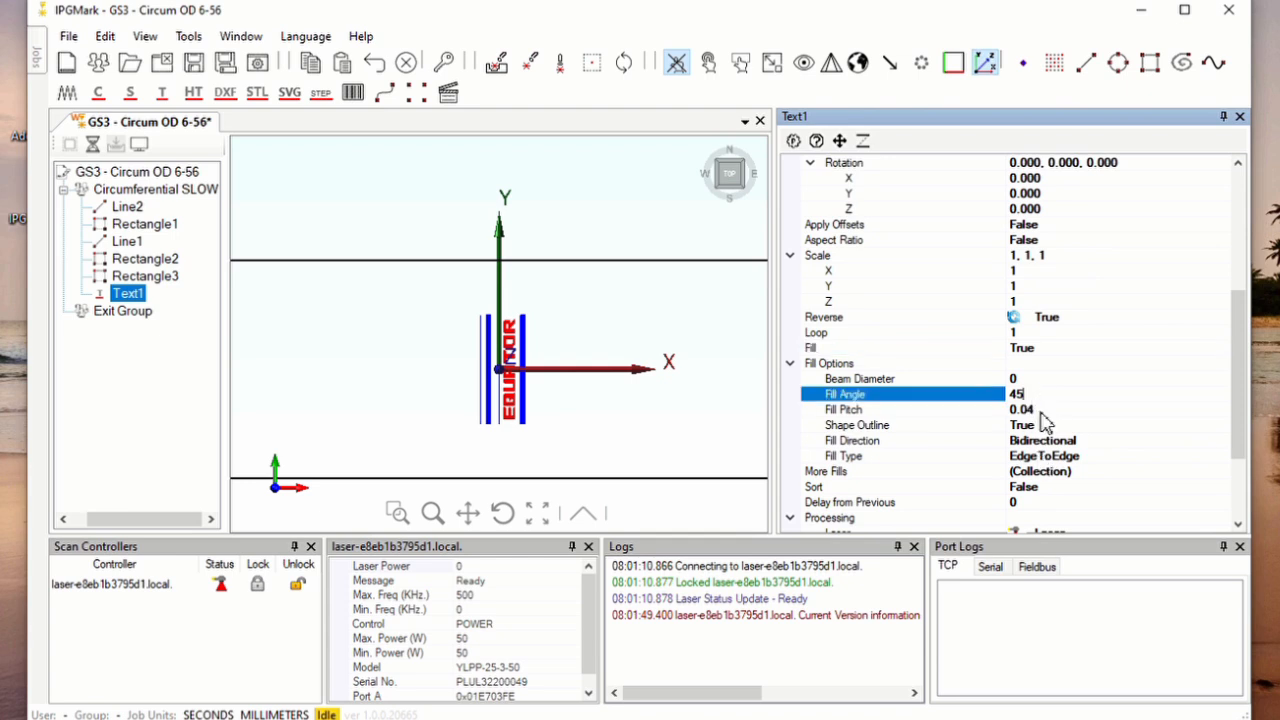
left_click(1041, 412)
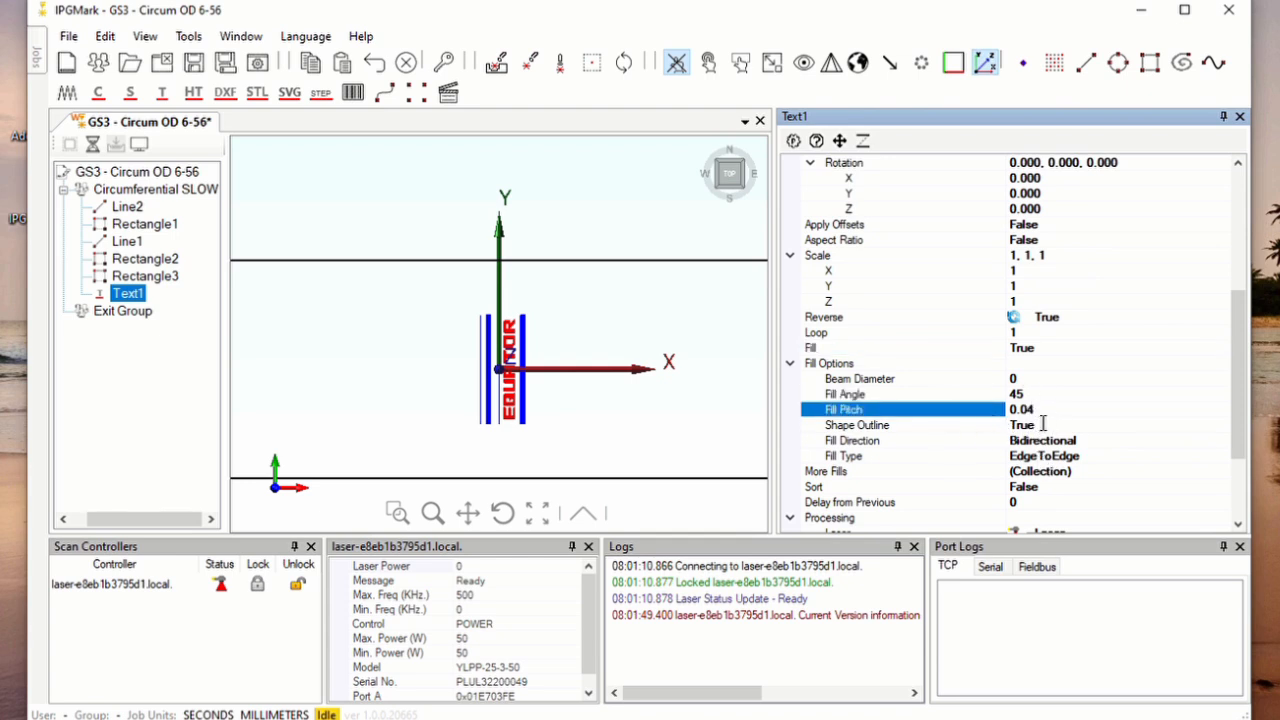
scroll(500, 337, "up", 4)
scroll(455, 337, "up", 2)
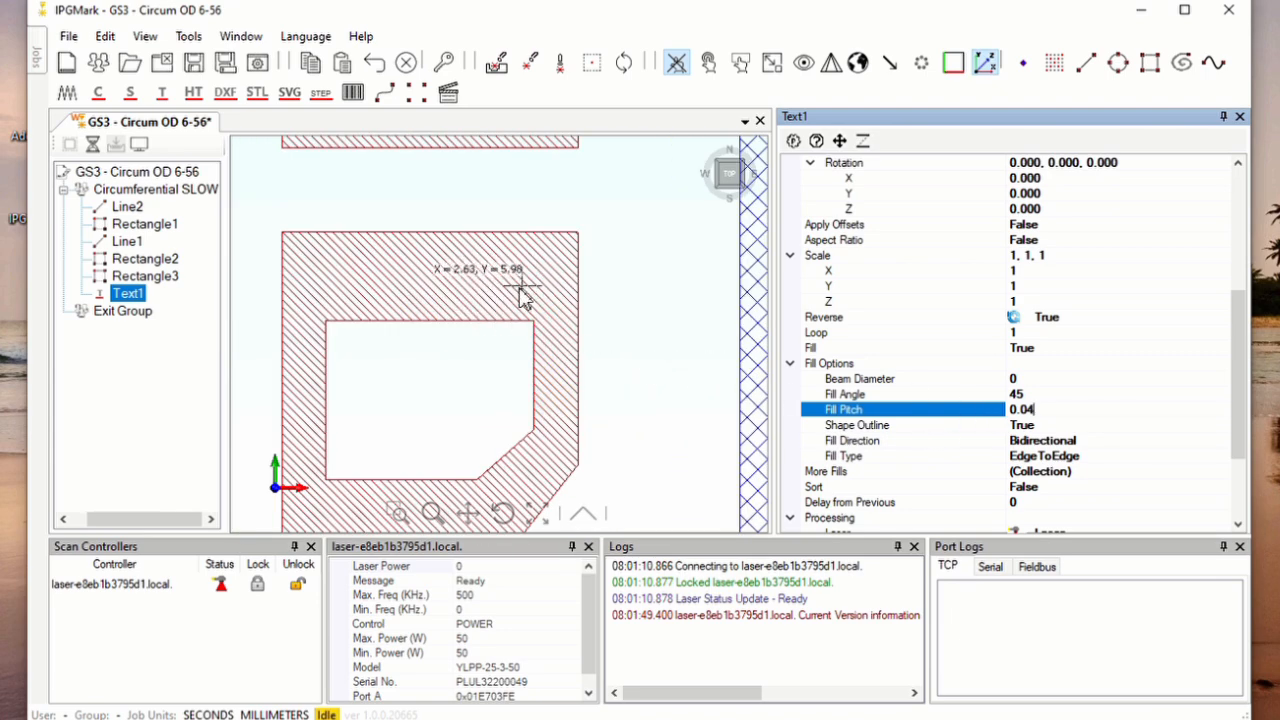
Try Unidirectional as Text1's fill direction and return it to Bidirectional
left_click(1056, 446)
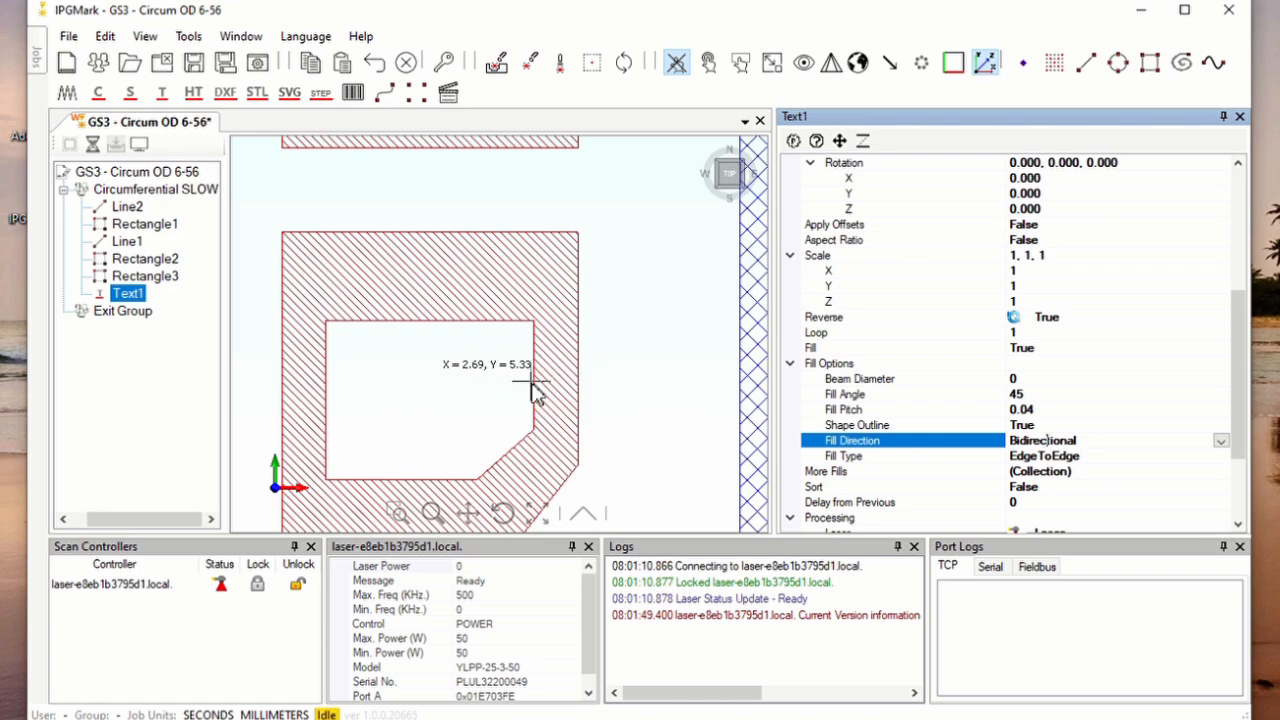
scroll(1024, 456, "down", 1)
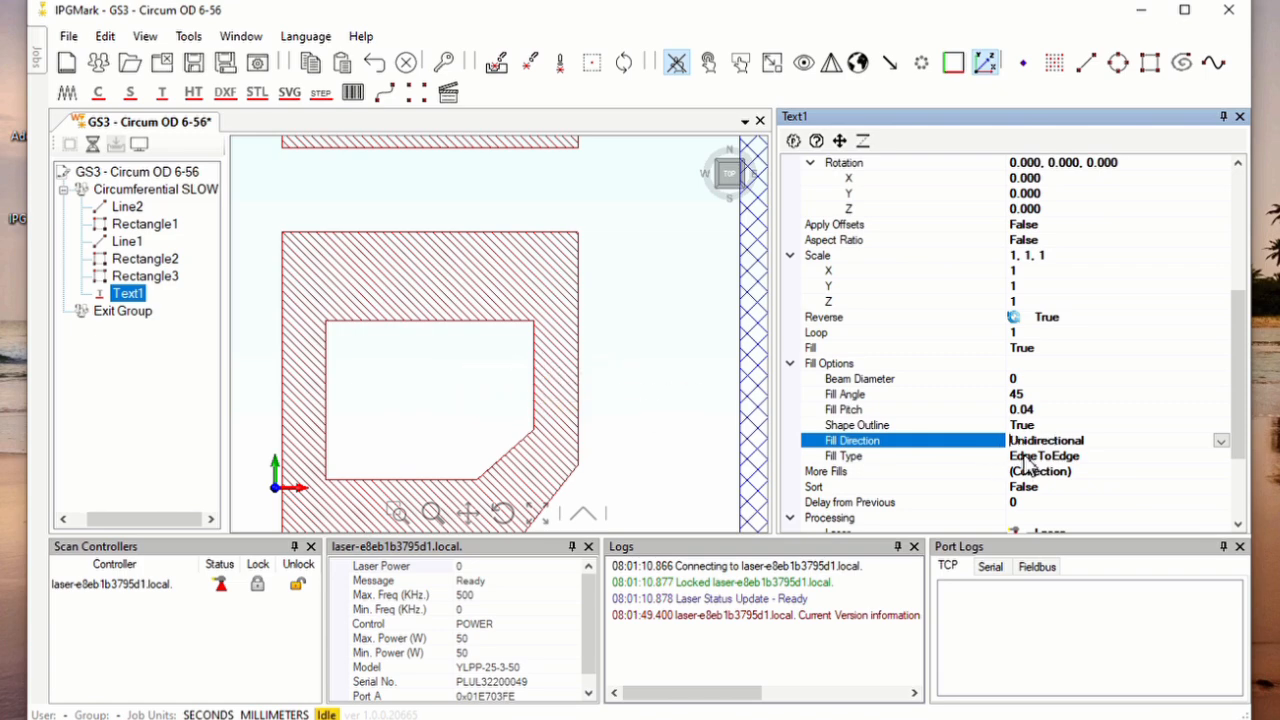
double_click(1030, 448)
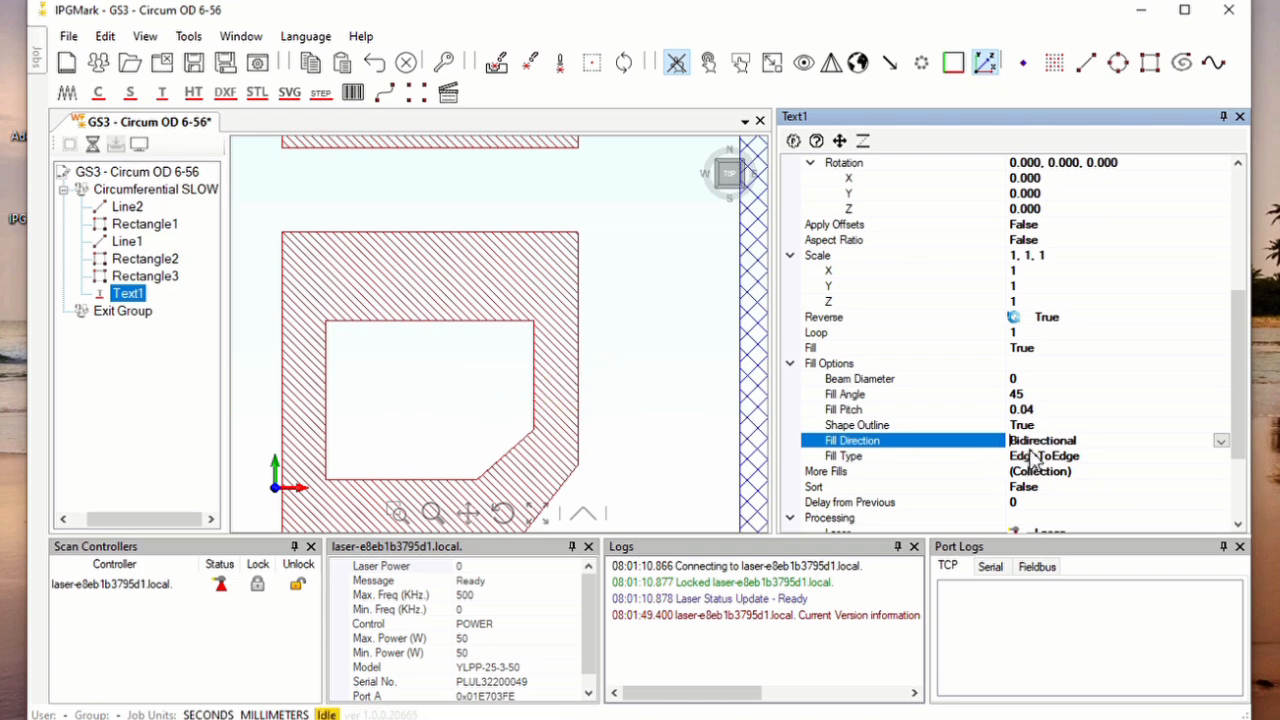
left_click(1222, 442)
left_click(1224, 441)
Examine Text1's processing settings for velocity, laser power and pulse frequency
left_click_drag(1234, 394, 1255, 466)
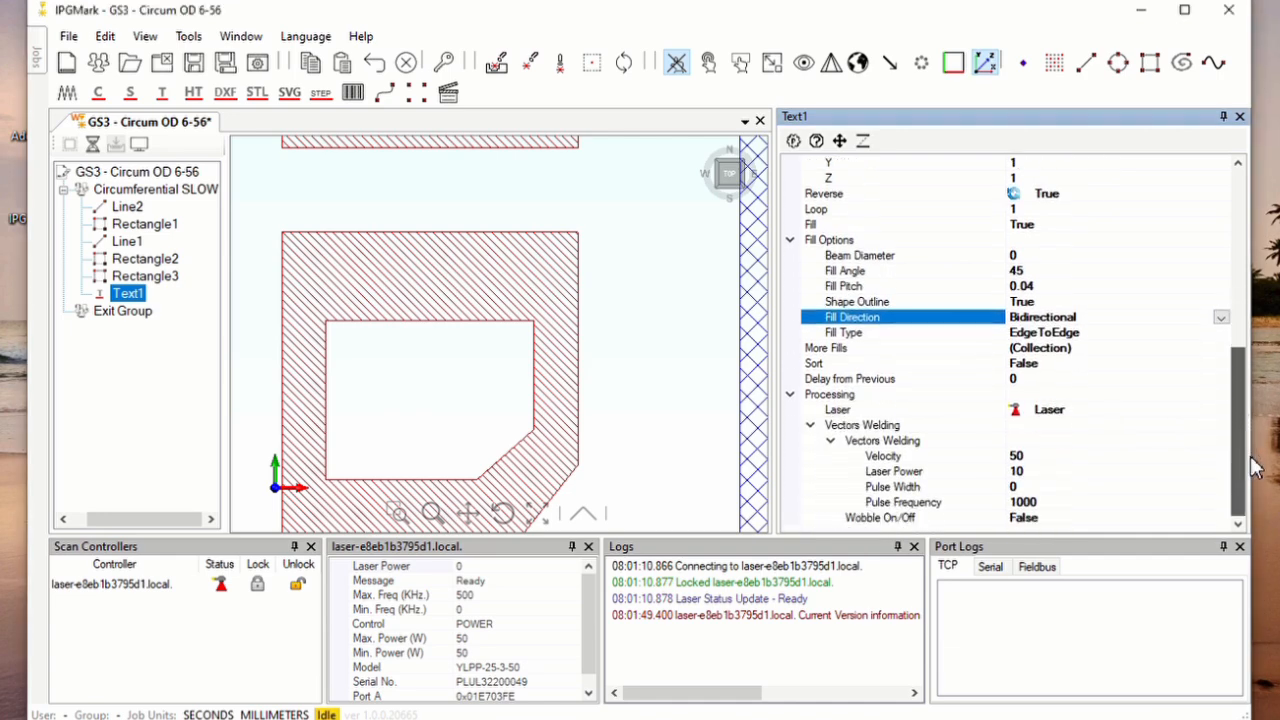
left_click(1032, 458)
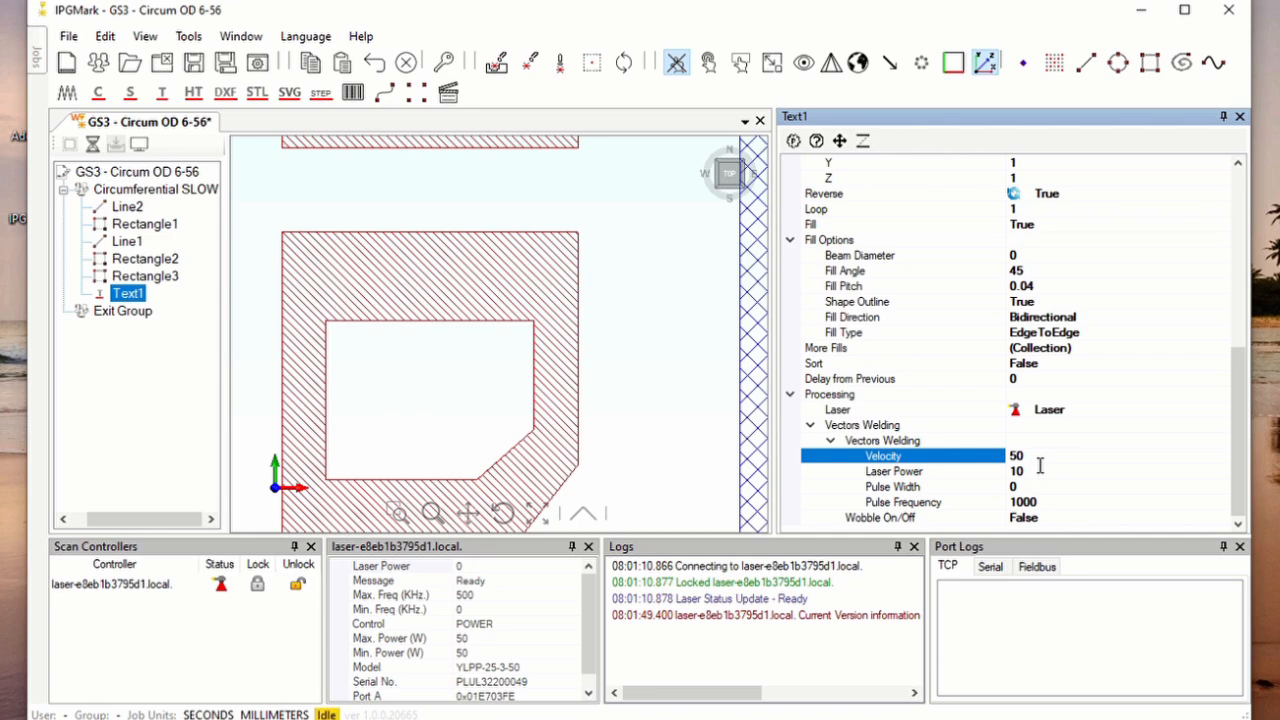
double_click(1041, 463)
left_click(1044, 475)
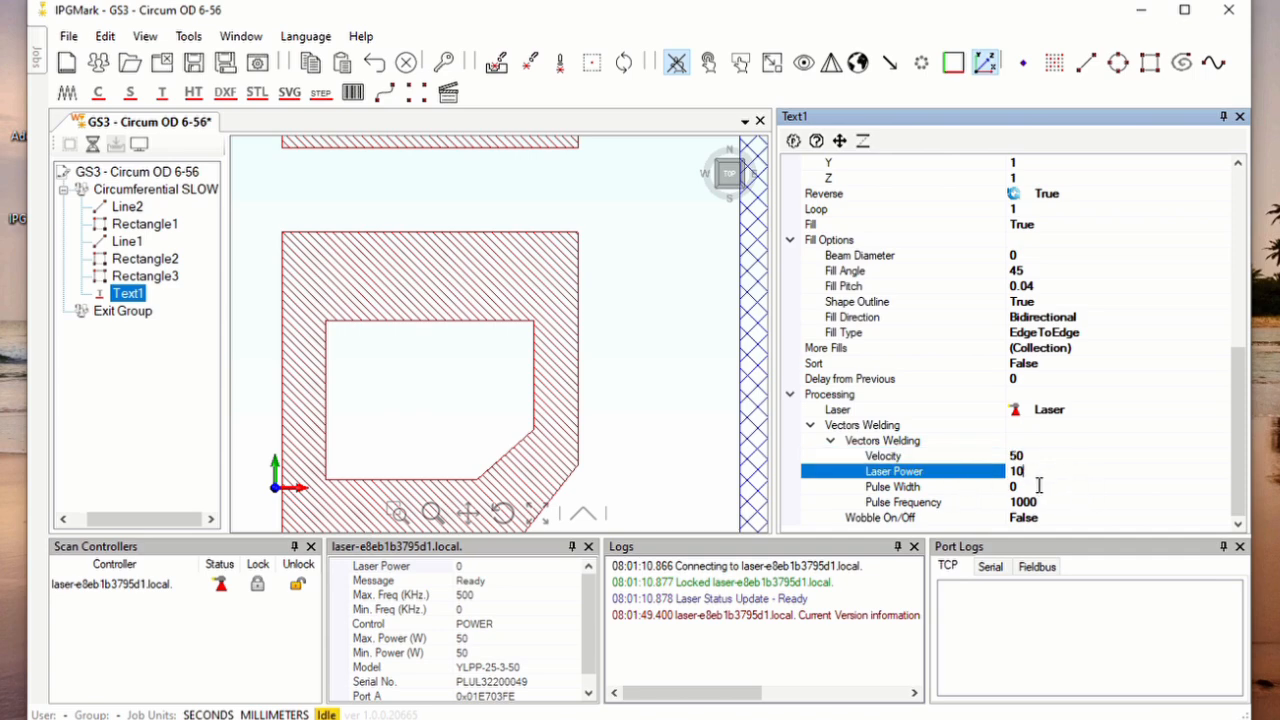
left_click(1045, 502)
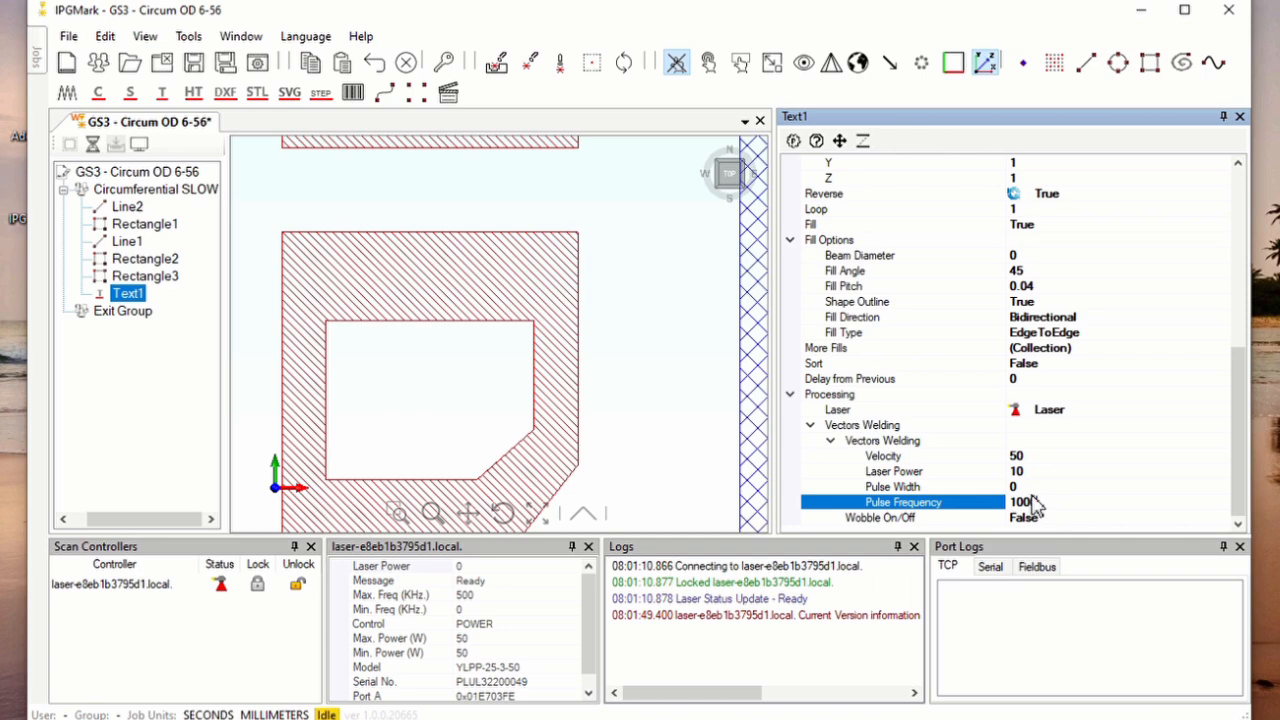
Try a pulse width of 0.0005 for Text1 and reset it to 0
left_click(1032, 488)
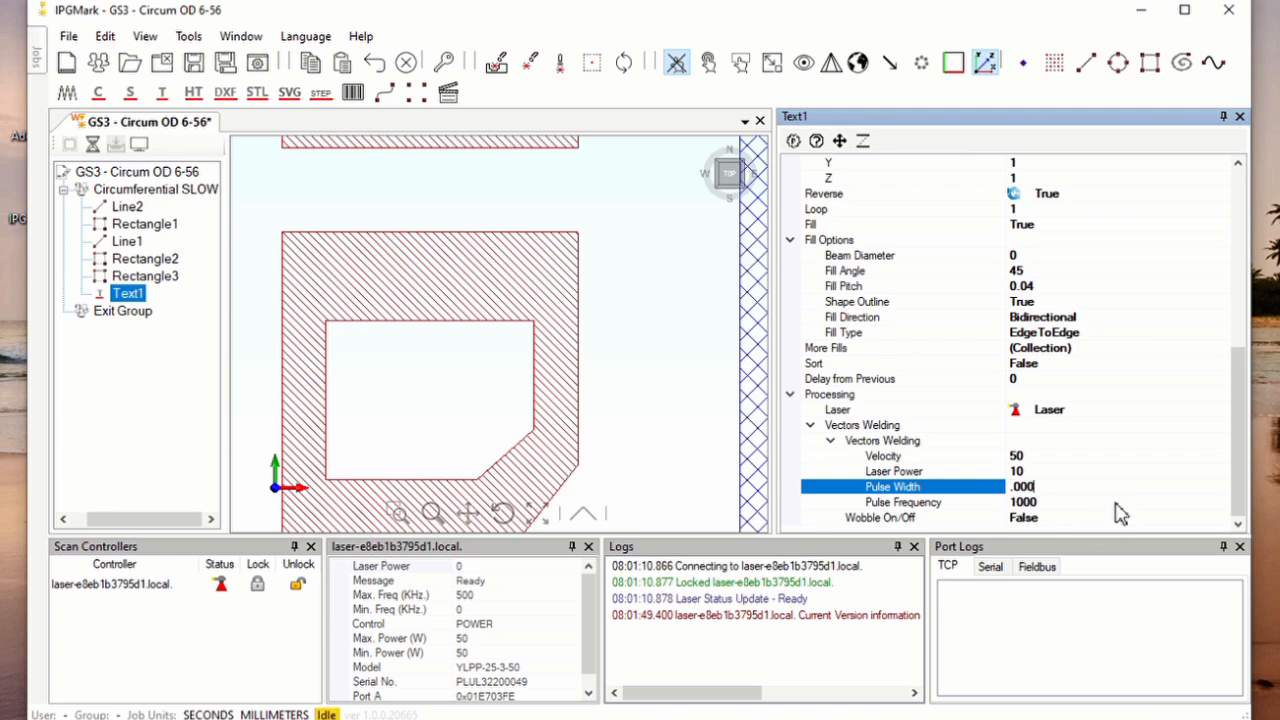
key("Down")
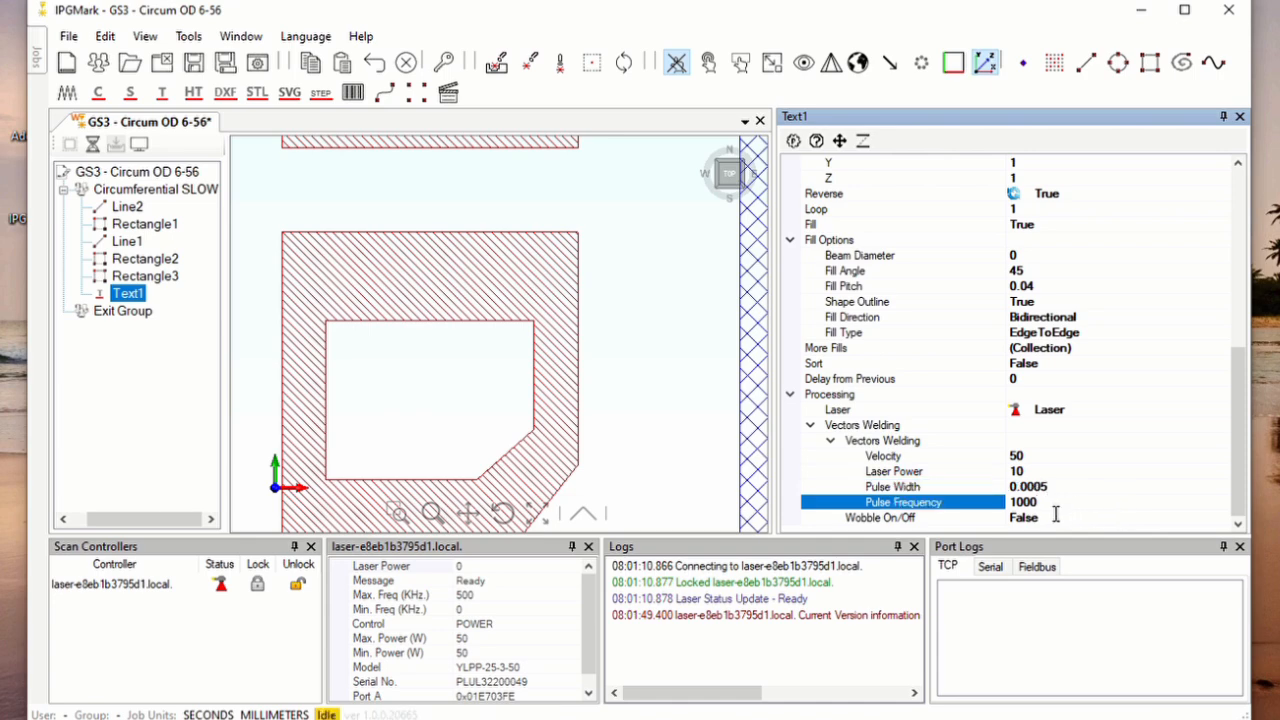
left_click(1032, 504)
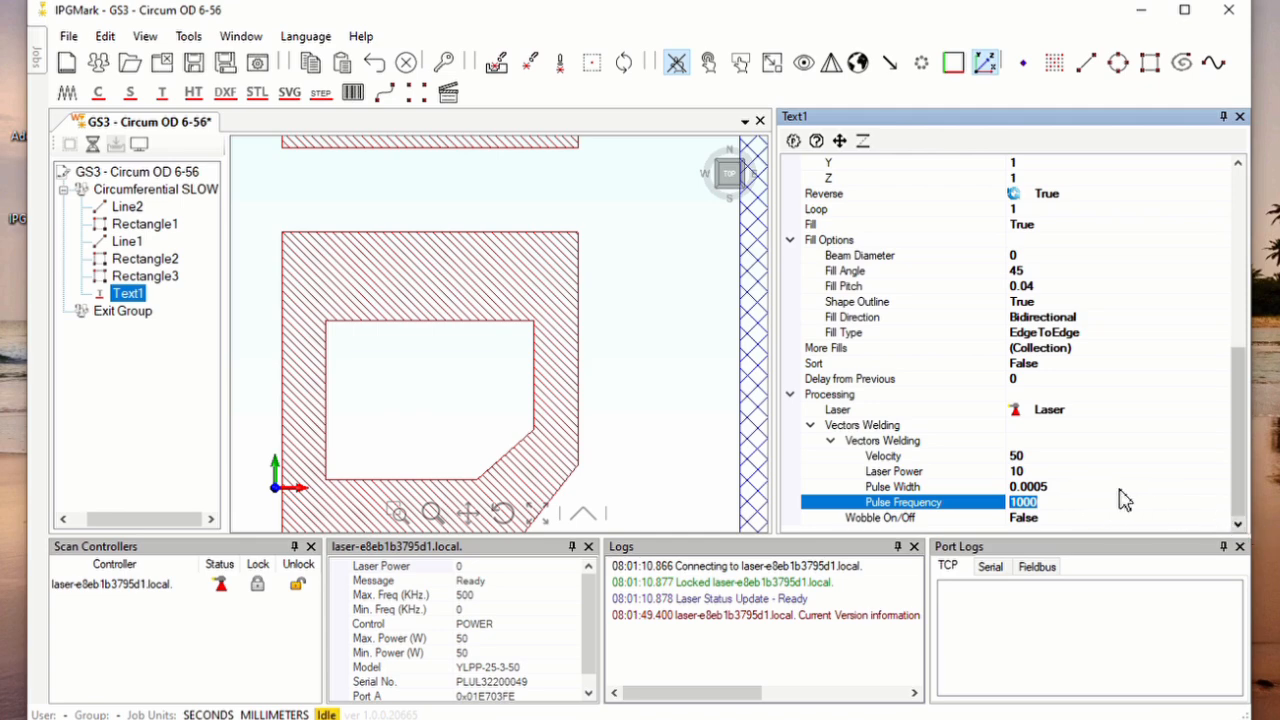
left_click(1086, 488)
type("0")
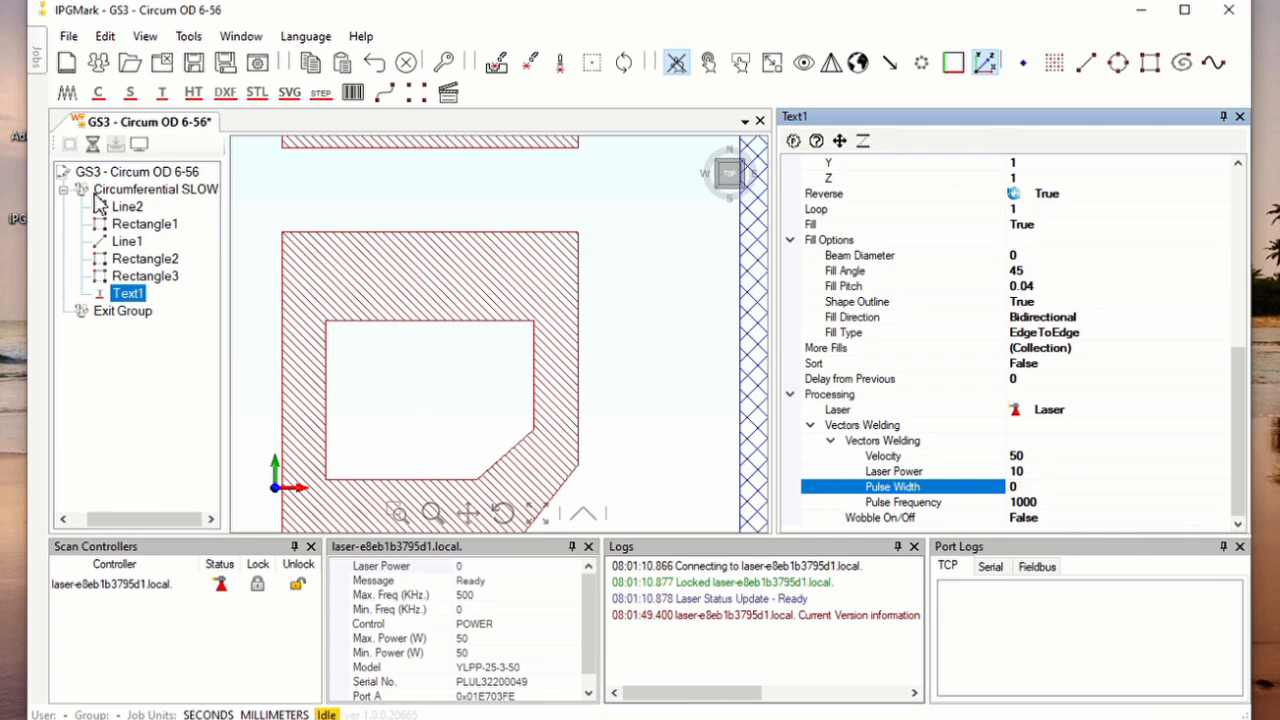
Start processing Text1 in Guide mode, then abort the run and close the processing window
left_click(530, 66)
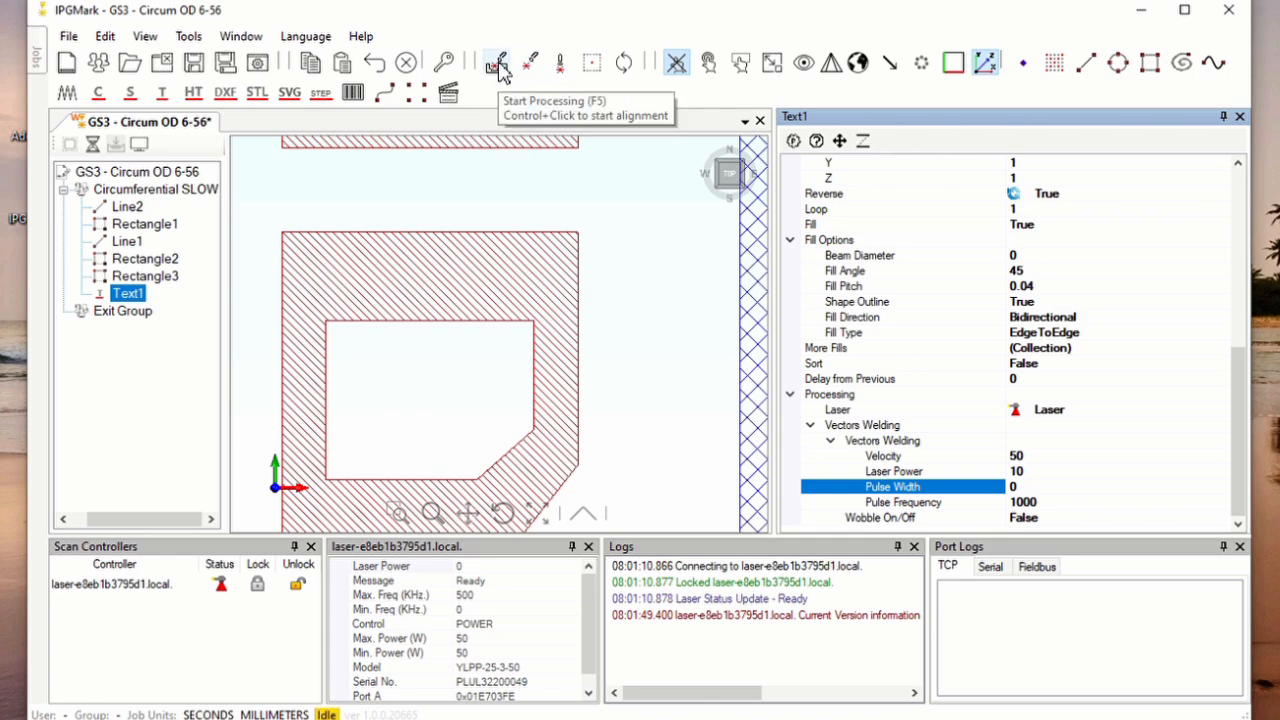
left_click(497, 66)
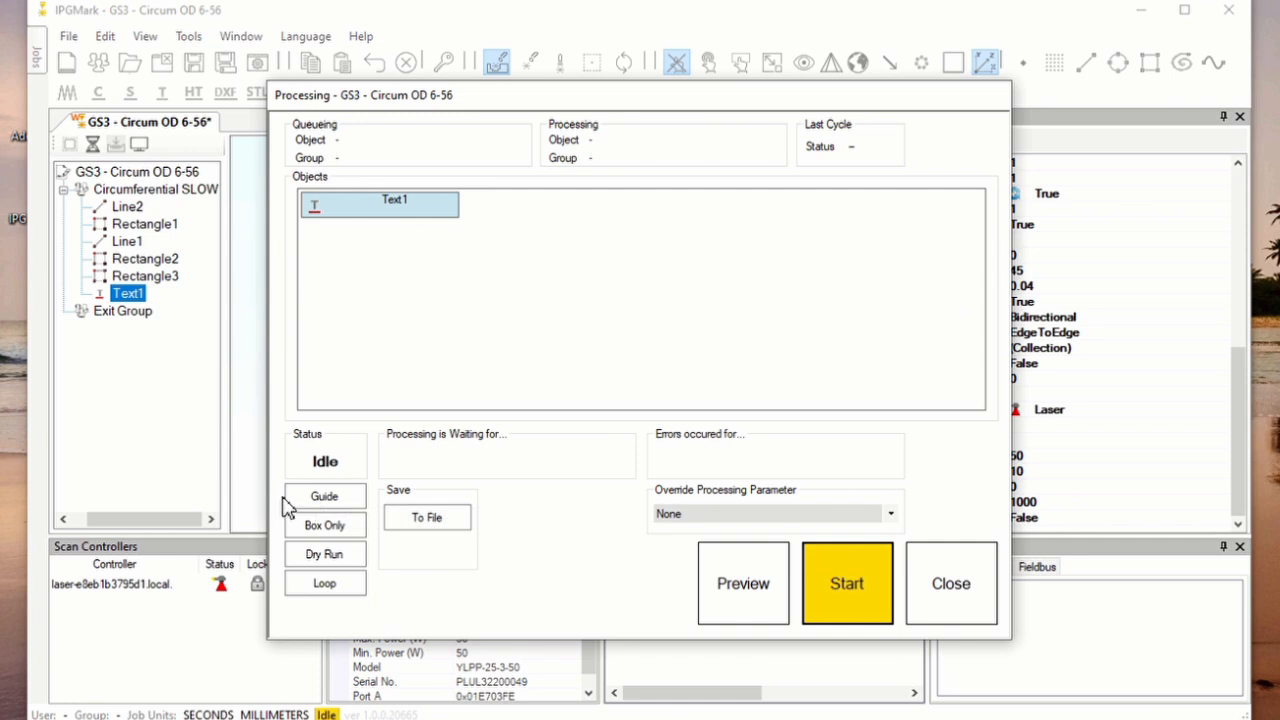
left_click(315, 500)
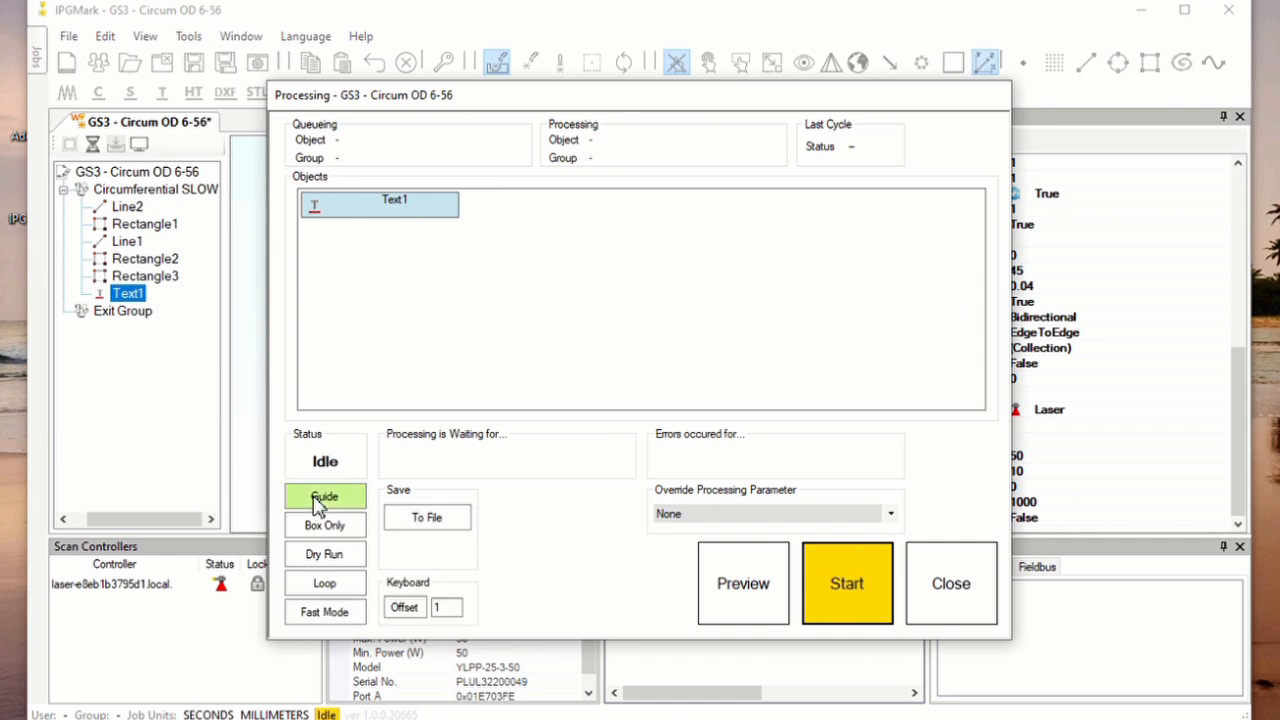
left_click(842, 589)
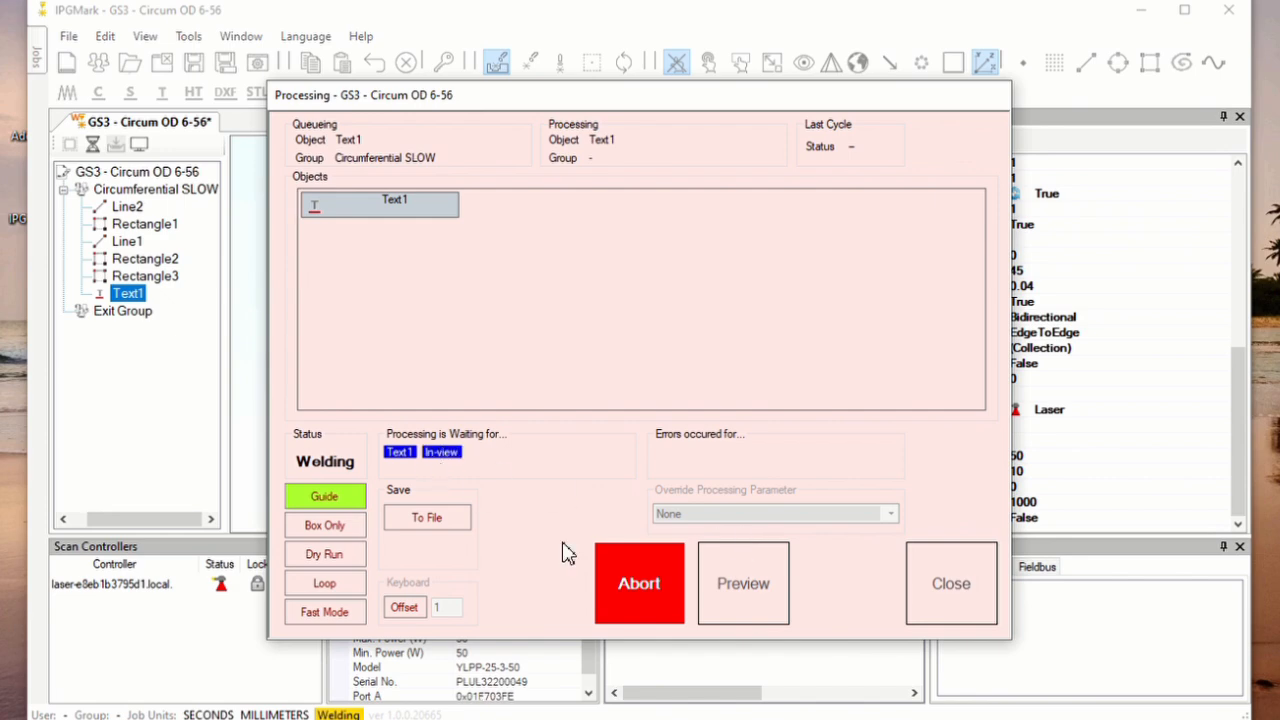
left_click(642, 588)
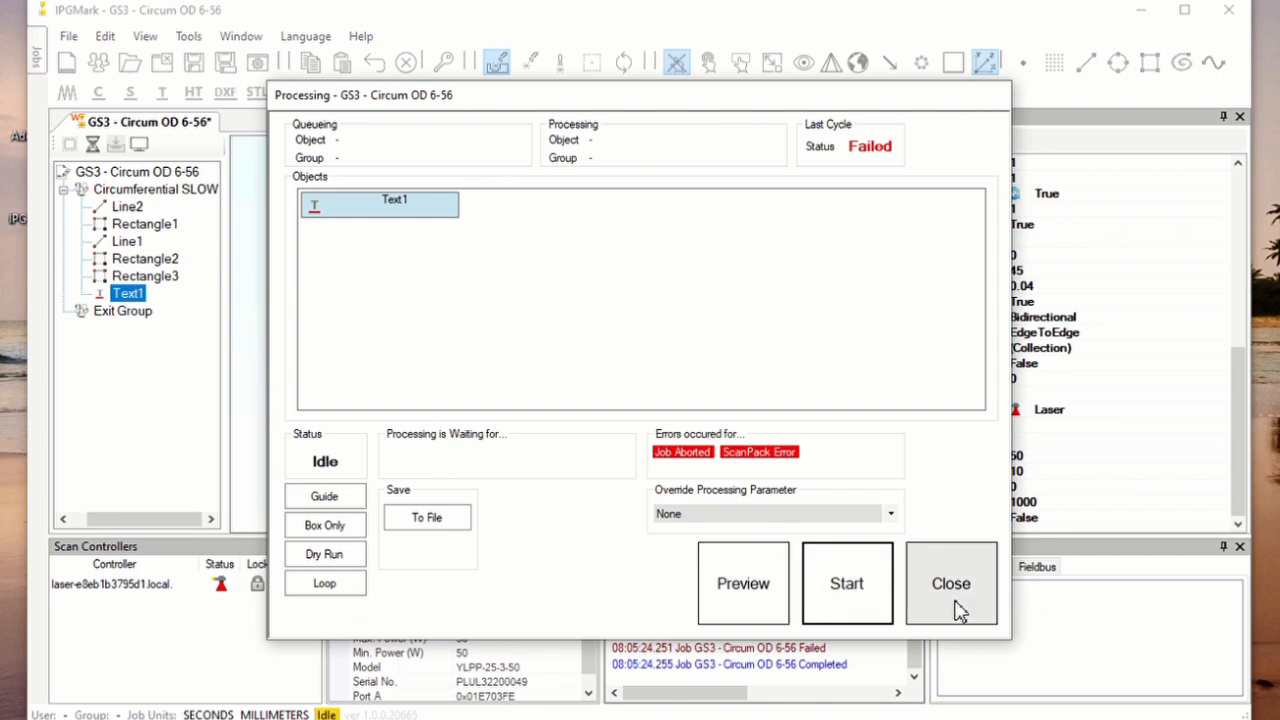
left_click(955, 608)
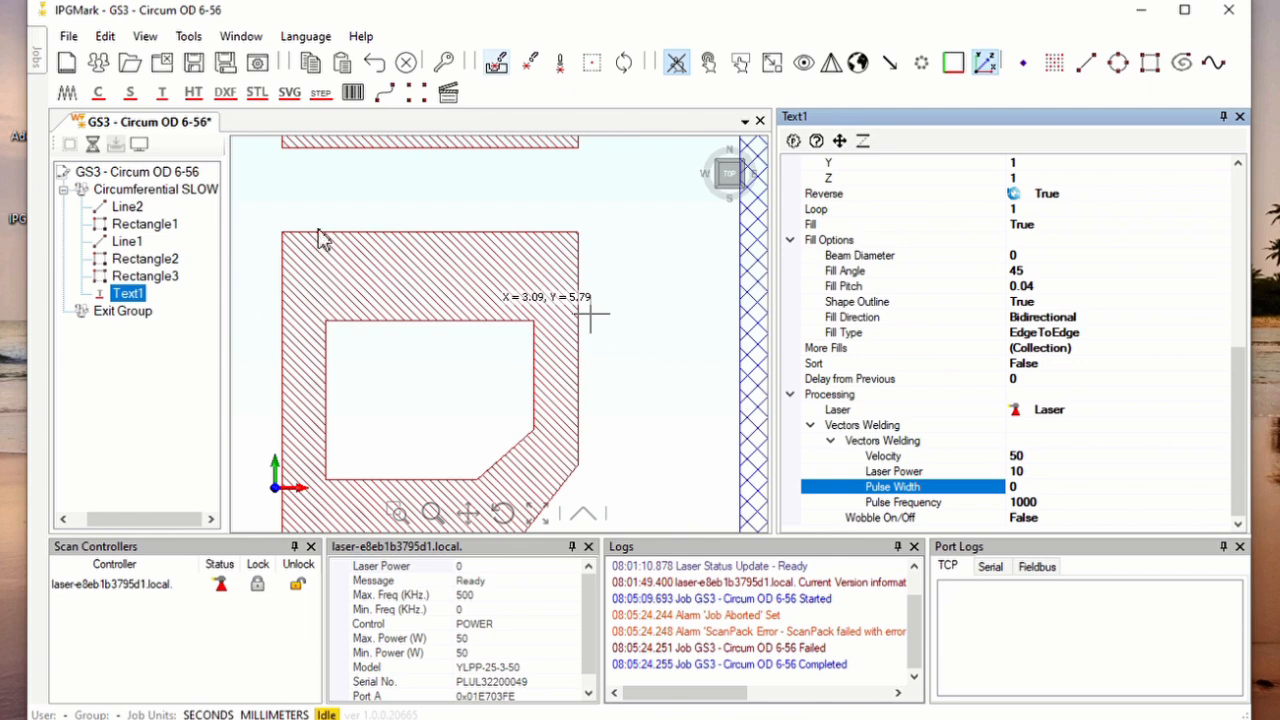
Examine Line2's processing and Wobble On/Off settings
left_click(128, 208)
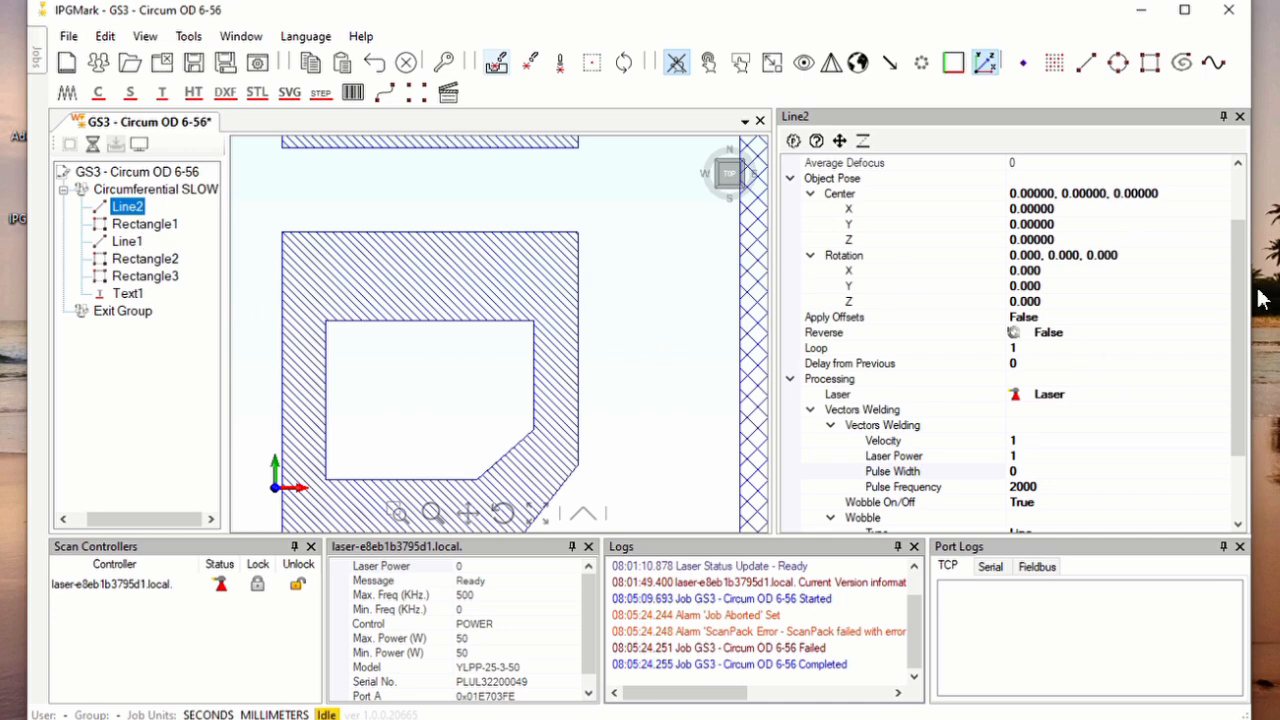
left_click_drag(1240, 294, 1256, 348)
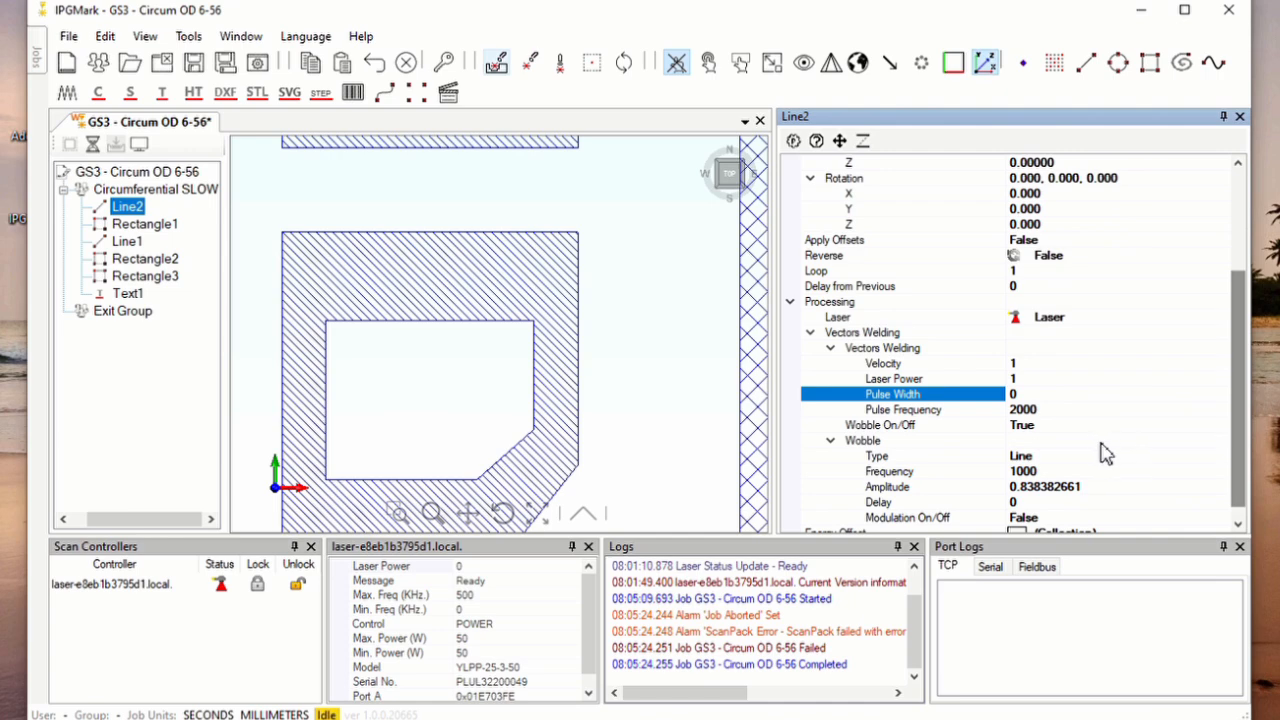
left_click(1055, 443)
left_click(1061, 430)
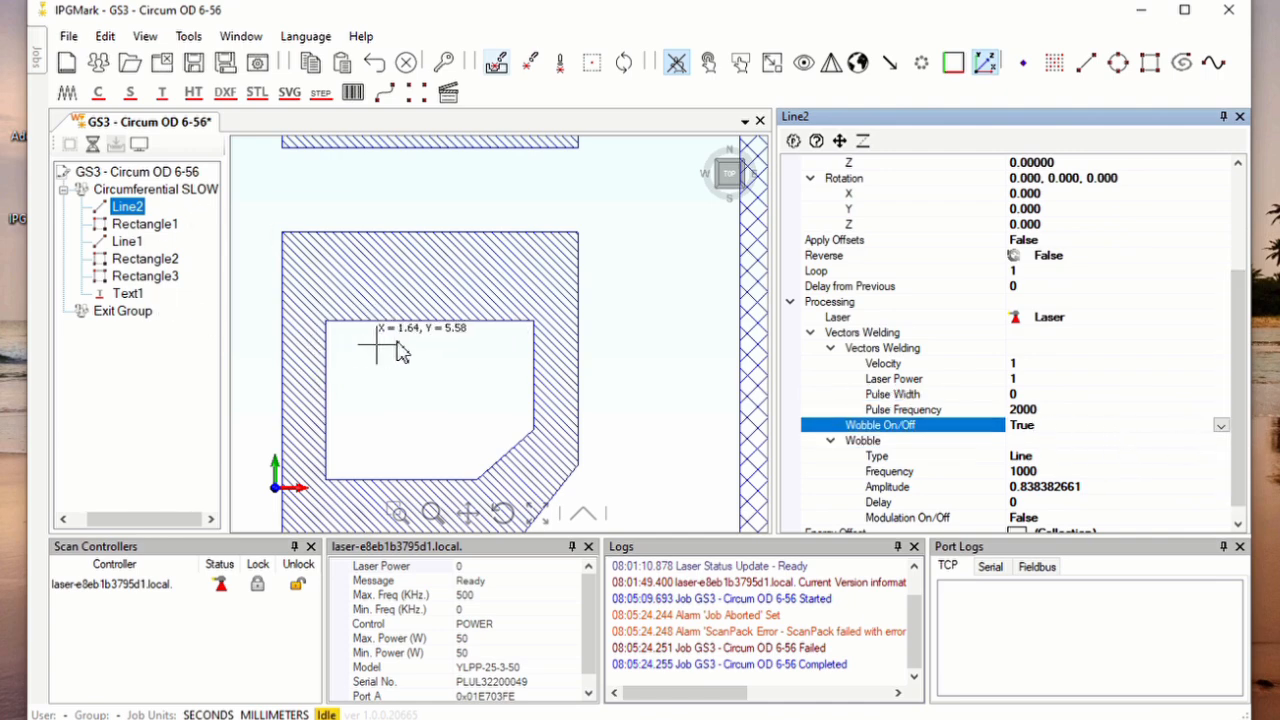
Hide the coordinate triad that covers the marking objects in the drawing view
scroll(471, 335, "down", 4)
scroll(338, 326, "down", 2)
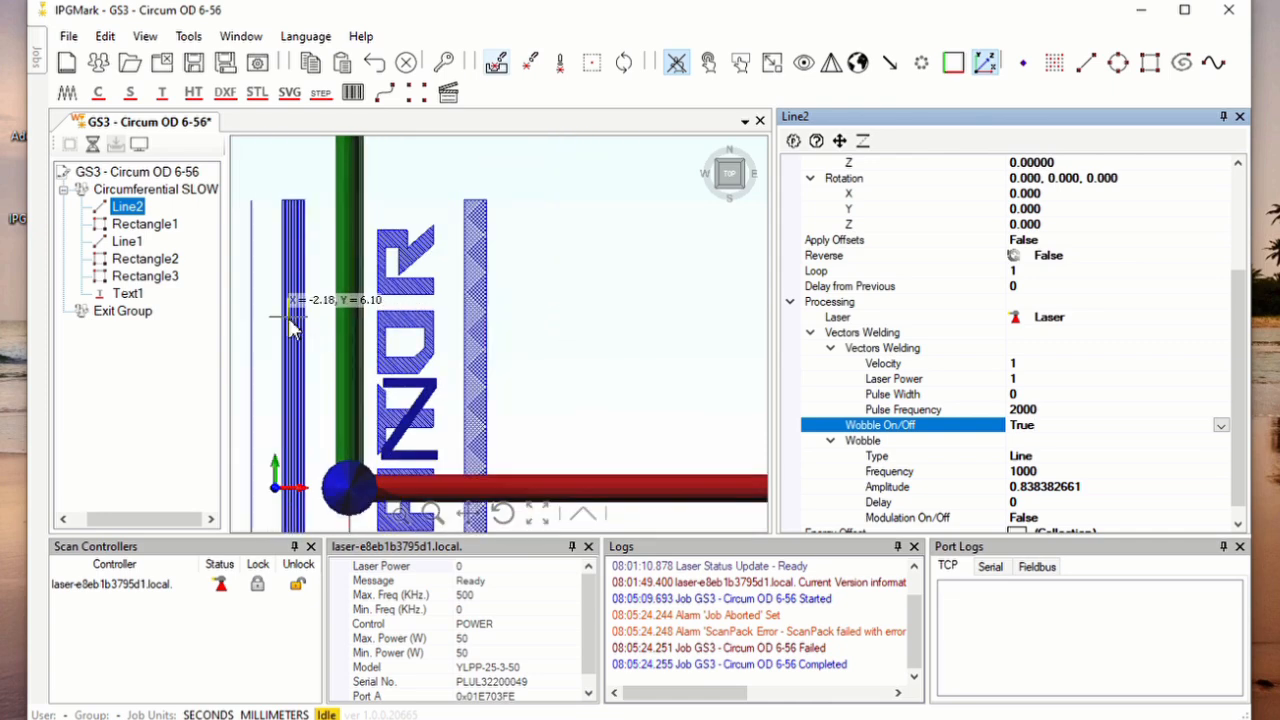
scroll(290, 327, "down", 2)
scroll(328, 500, "up", 2)
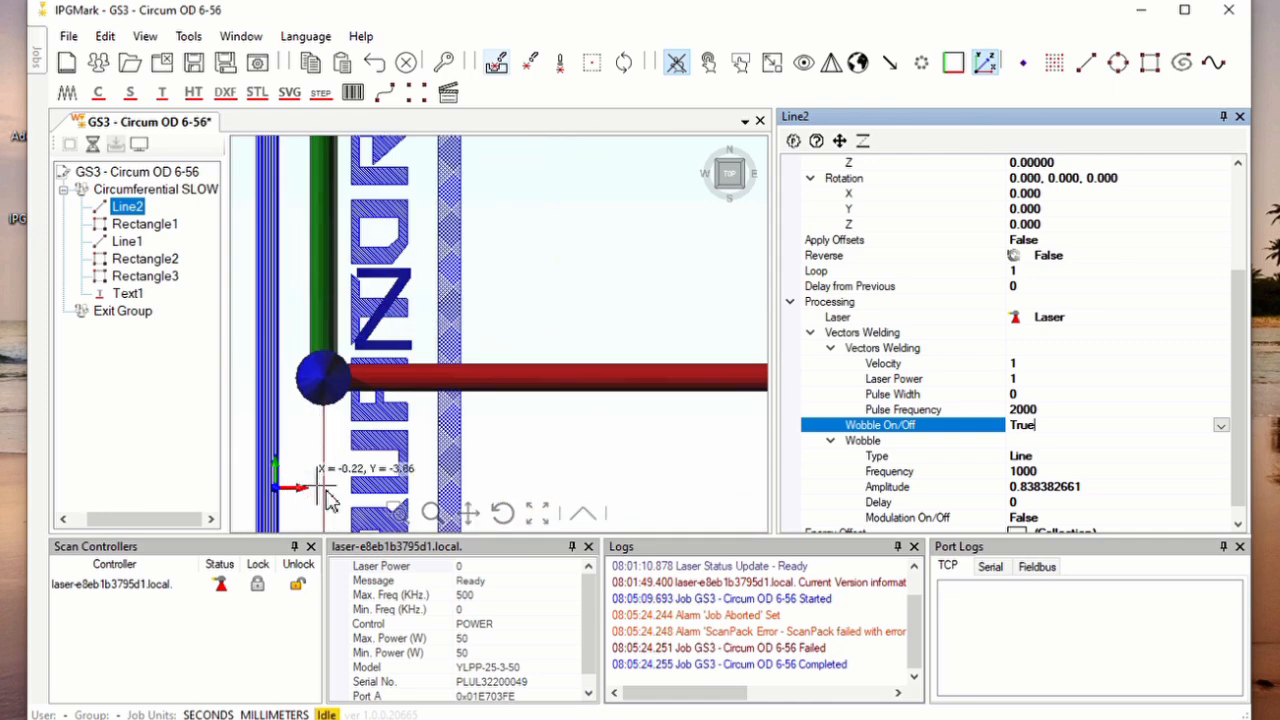
scroll(328, 500, "up", 2)
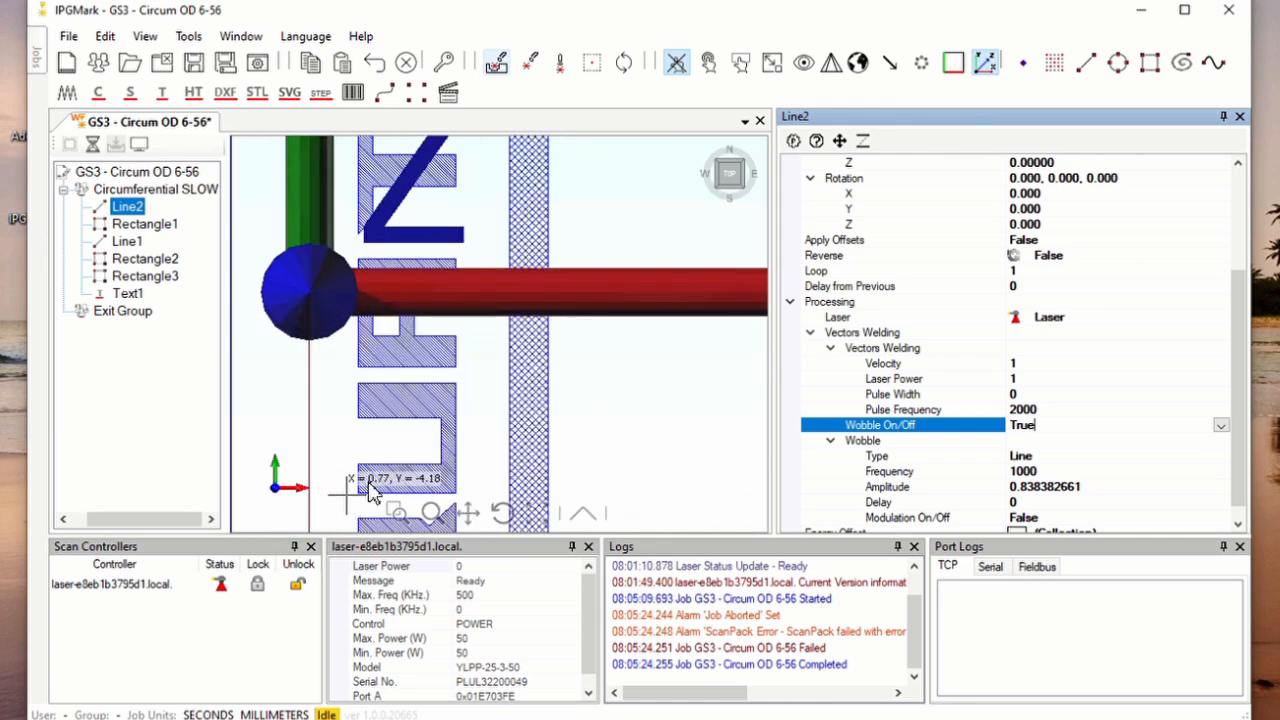
left_click(985, 66)
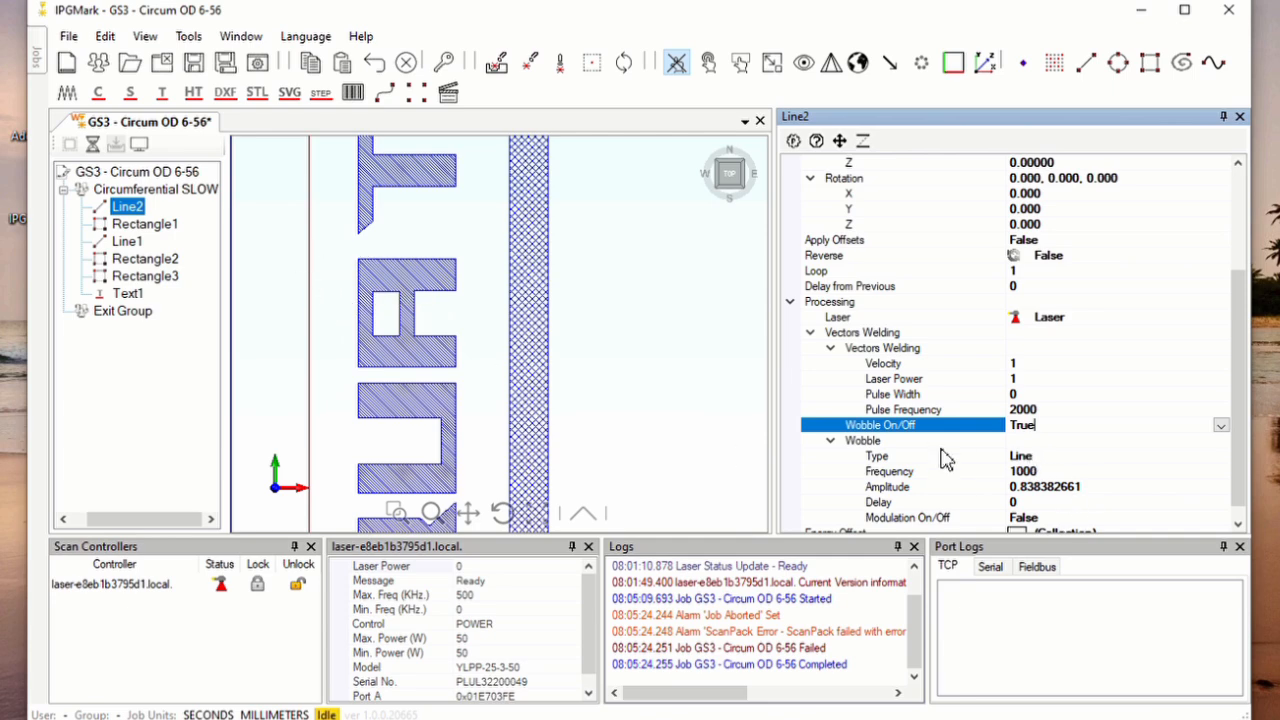
Set Line2's Wobble On/Off to False and back to True
left_click(1221, 427)
left_click(1031, 459)
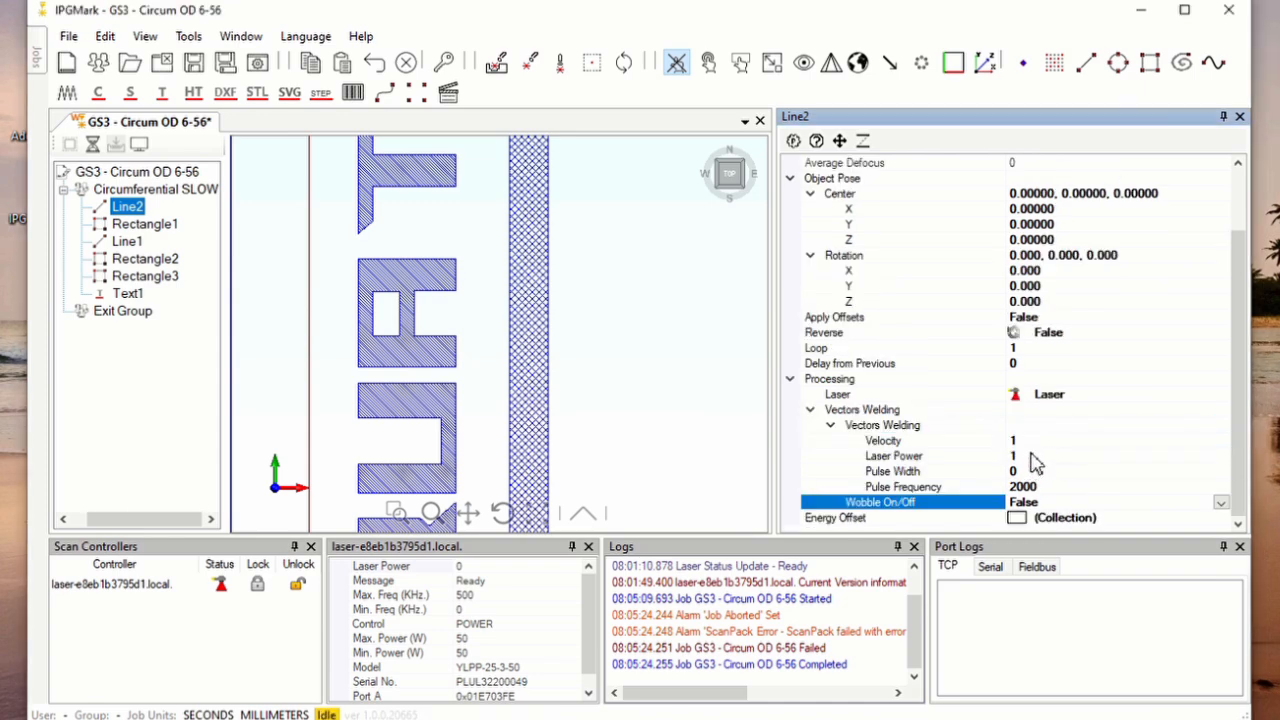
left_click(1222, 503)
left_click(1010, 530)
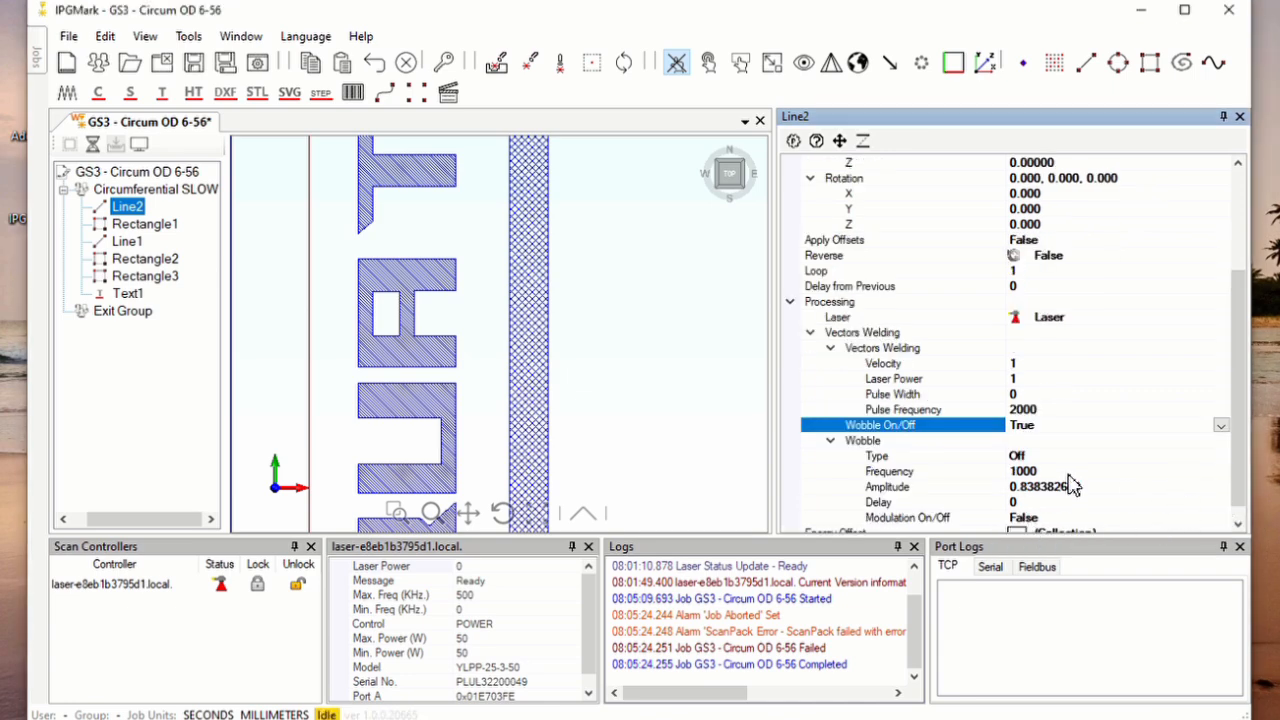
Set Line2's wobble Type to Line
left_click(1045, 470)
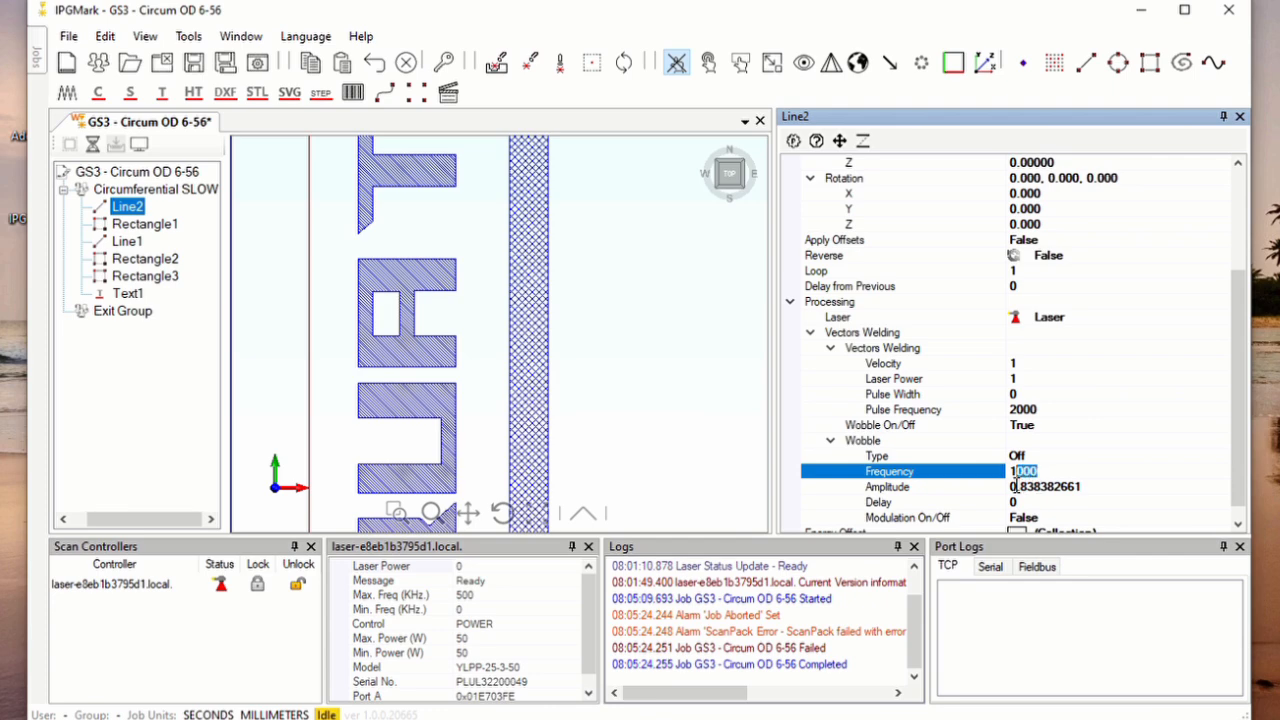
left_click(1100, 457)
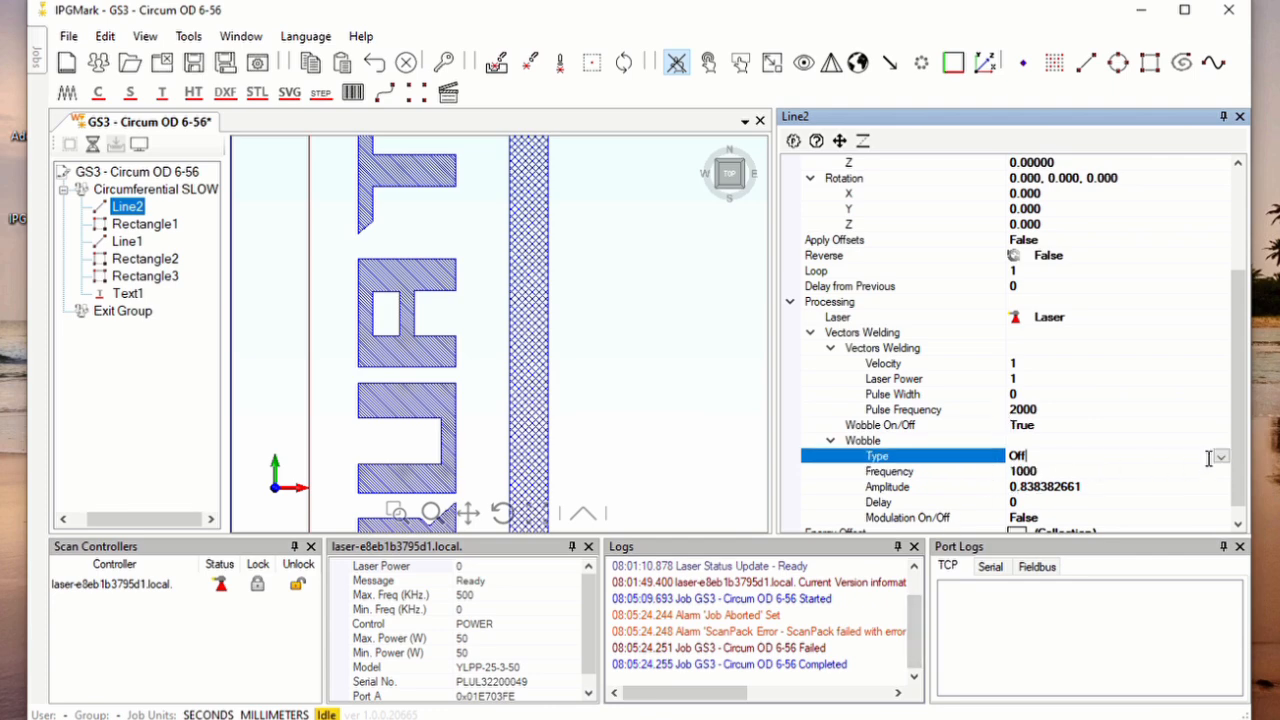
left_click(1221, 457)
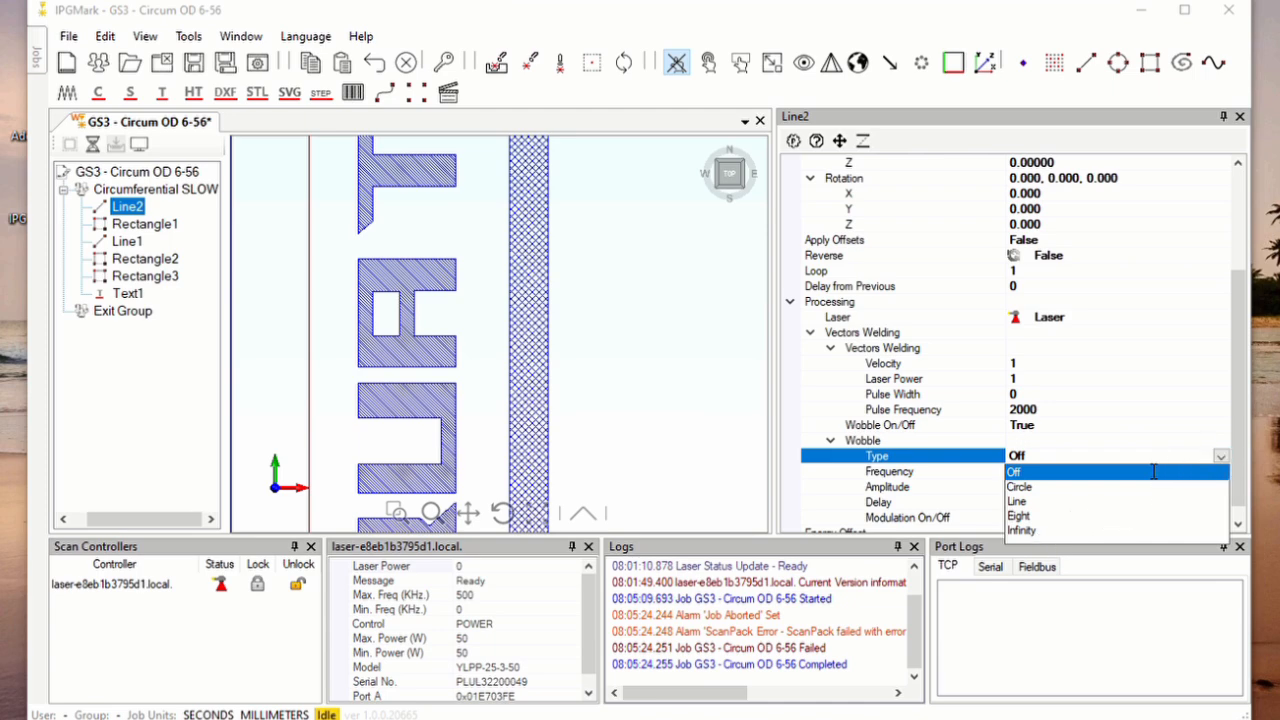
left_click(1026, 503)
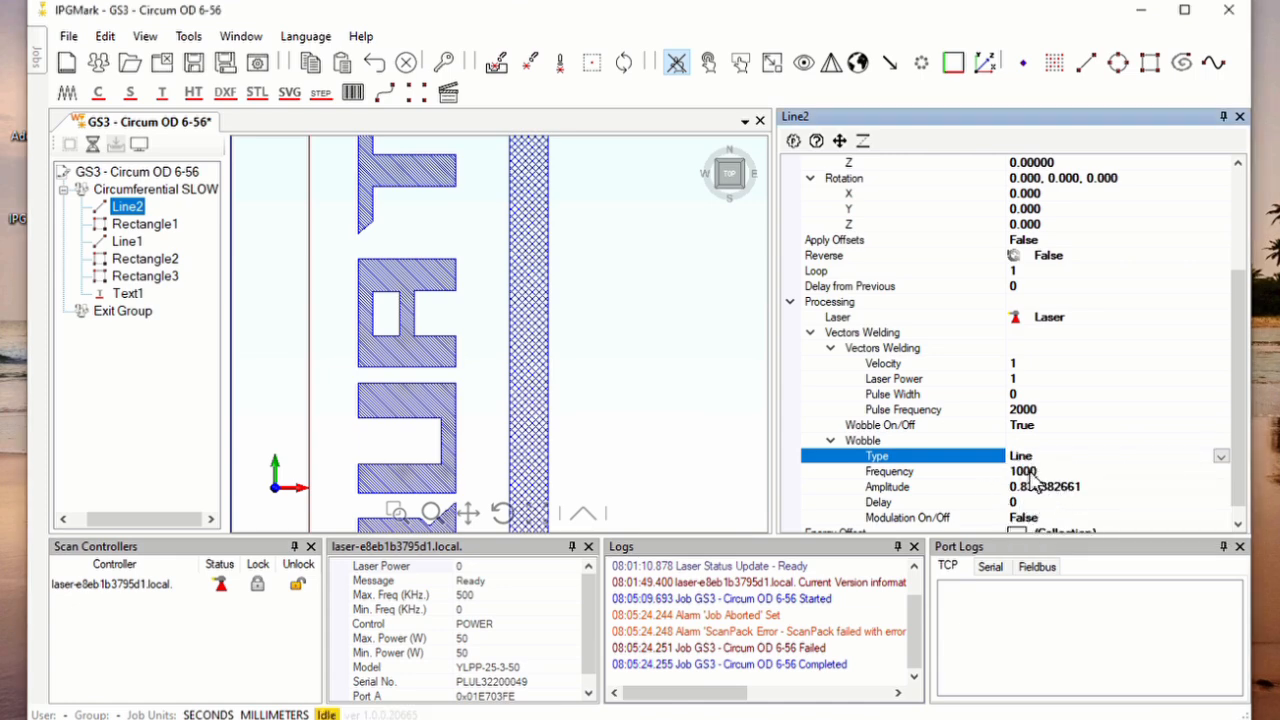
Examine the Frequency and Amplitude of Line2's wobble
left_click(1030, 471)
left_click(1071, 479)
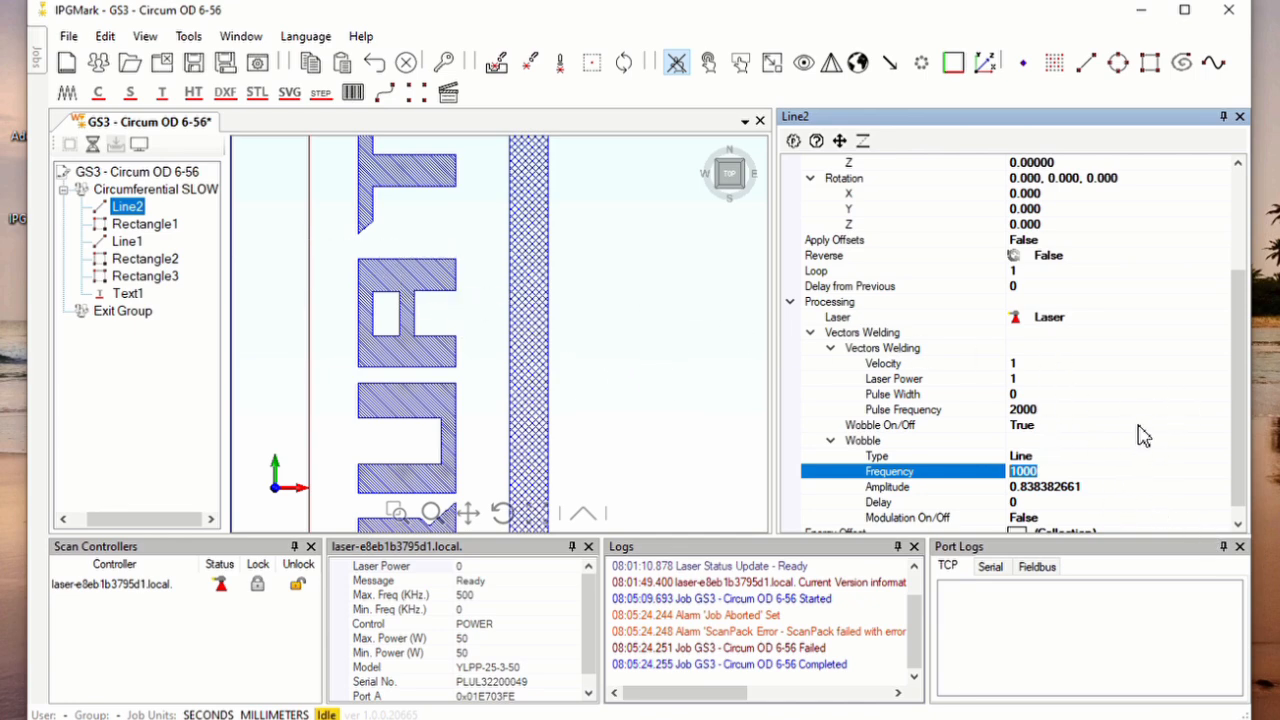
scroll(1248, 383, "down", 1)
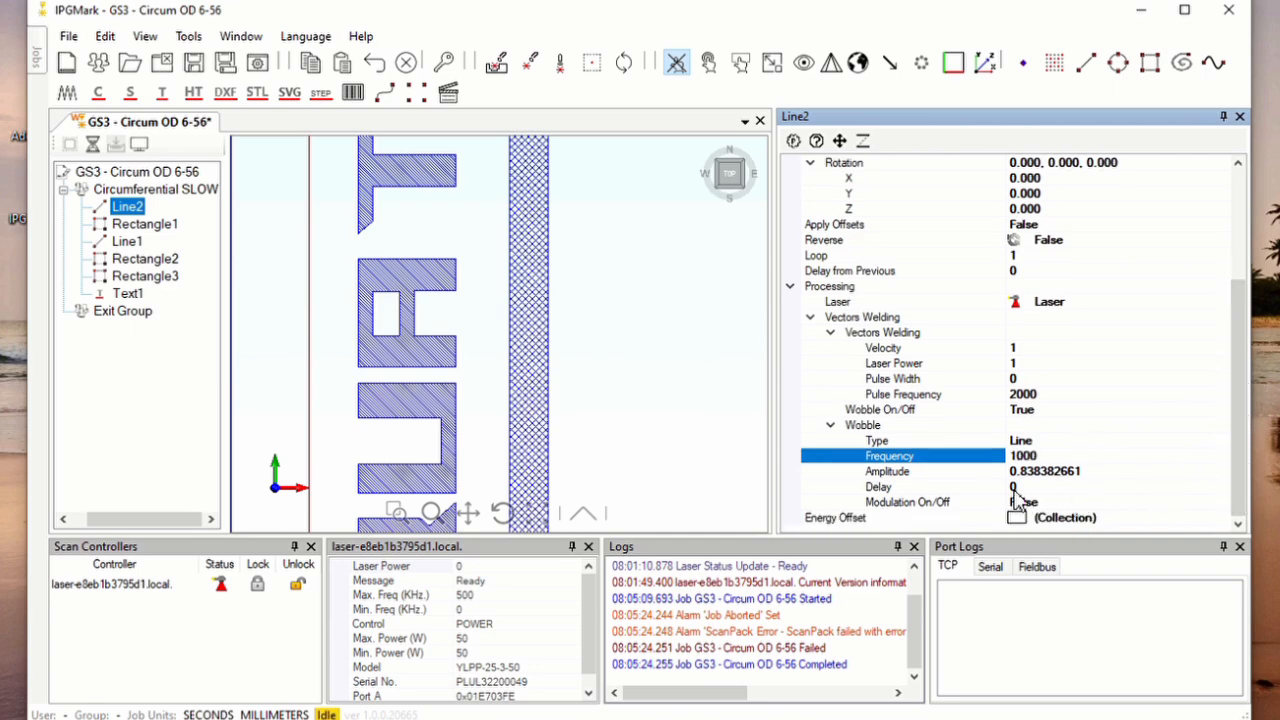
left_click(1024, 472)
left_click_drag(1099, 480, 988, 480)
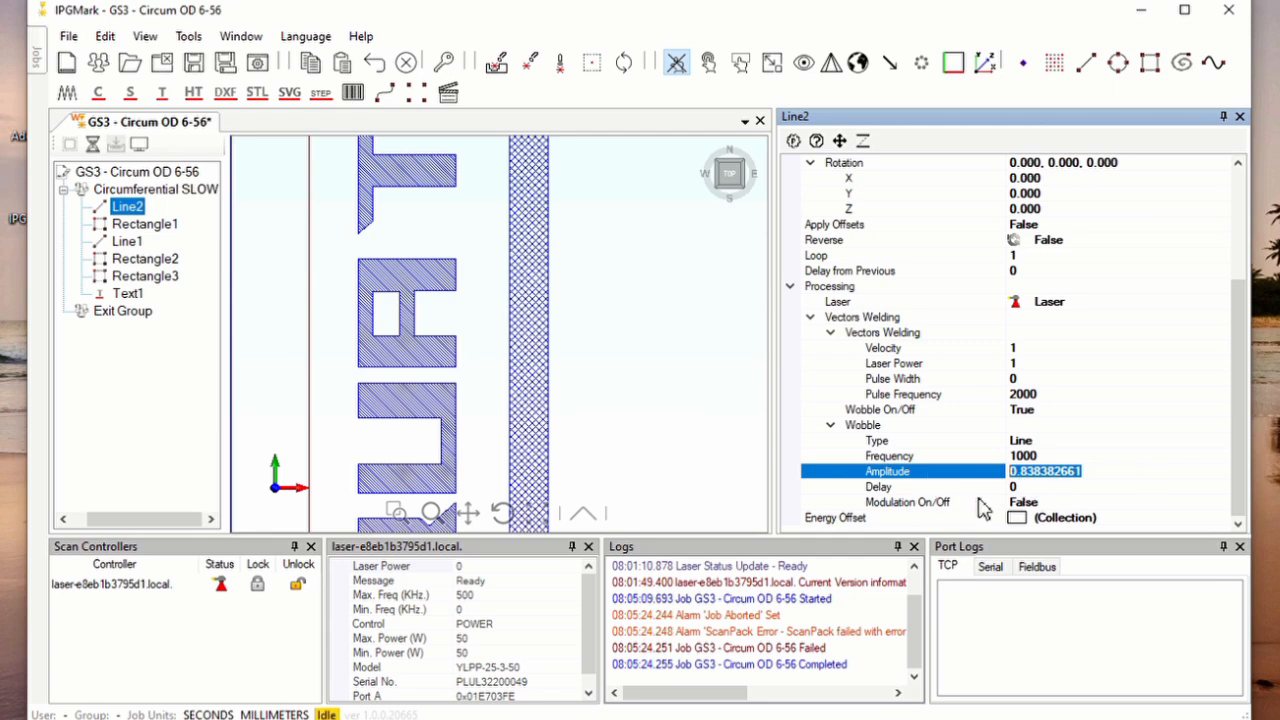
Review Line2's Length together with its vector welding and wobble parameters
left_click_drag(1235, 364, 1228, 255)
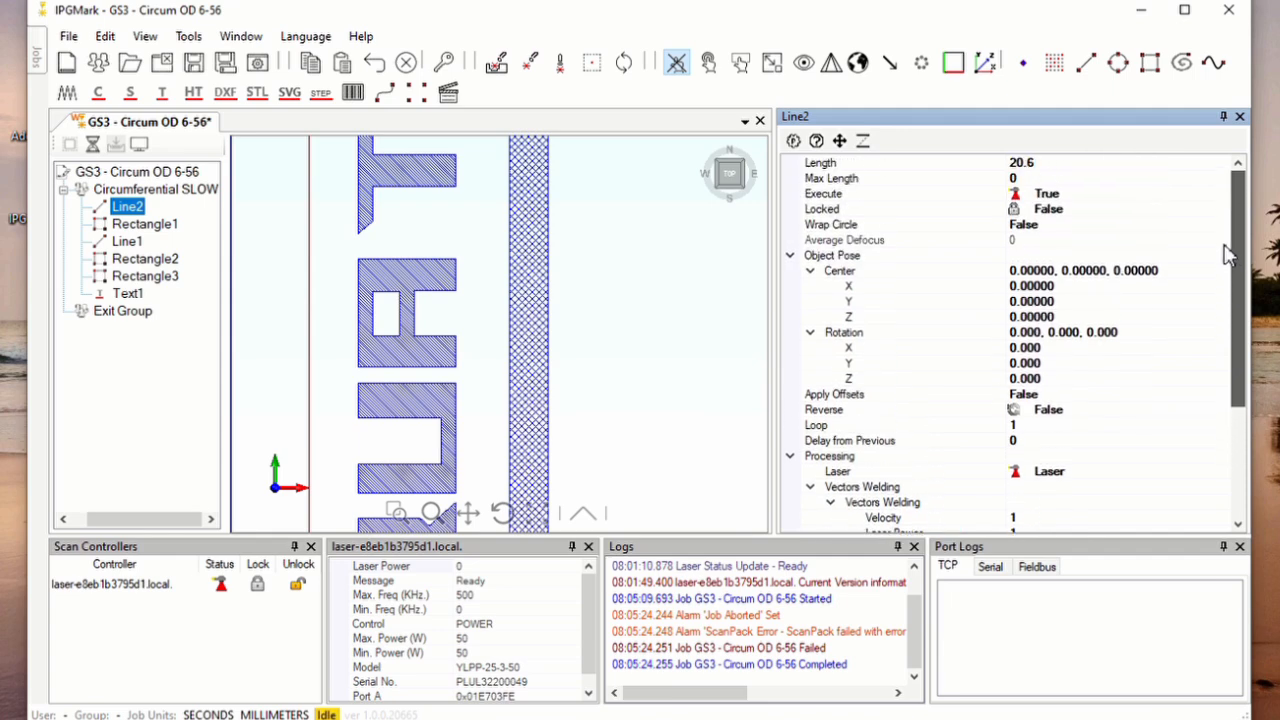
left_click(1075, 166)
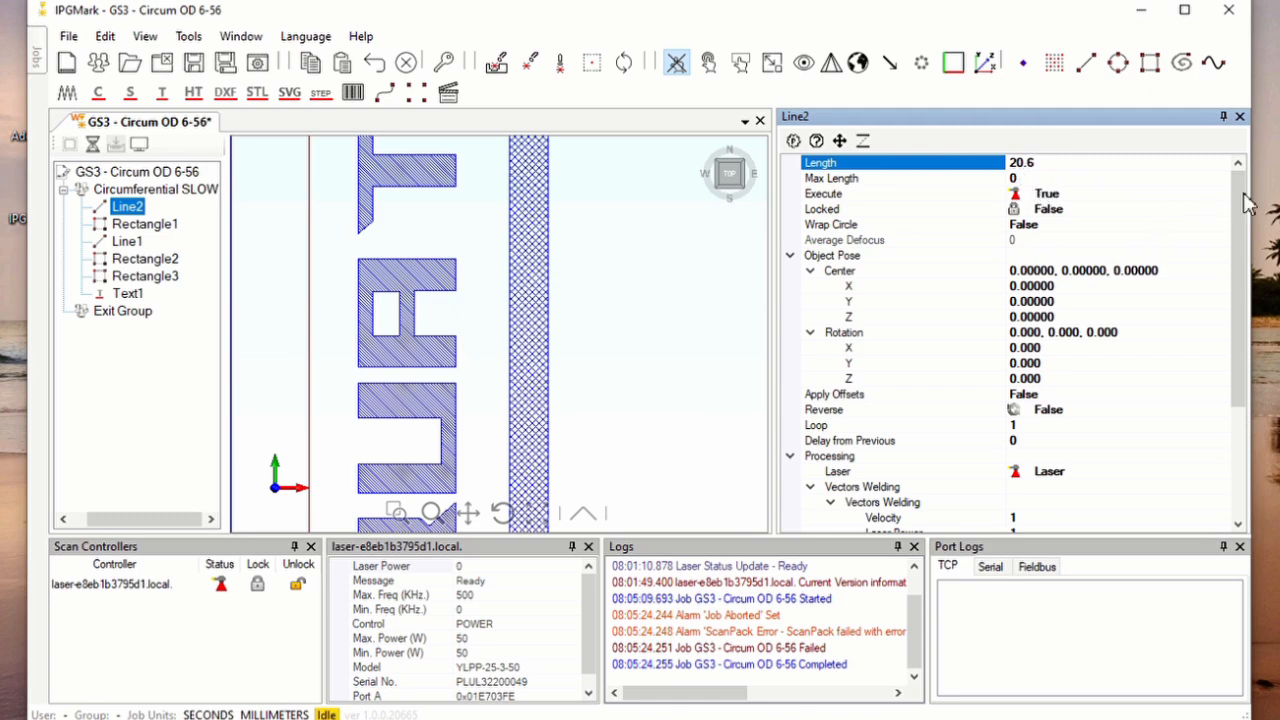
left_click_drag(1245, 225, 1245, 367)
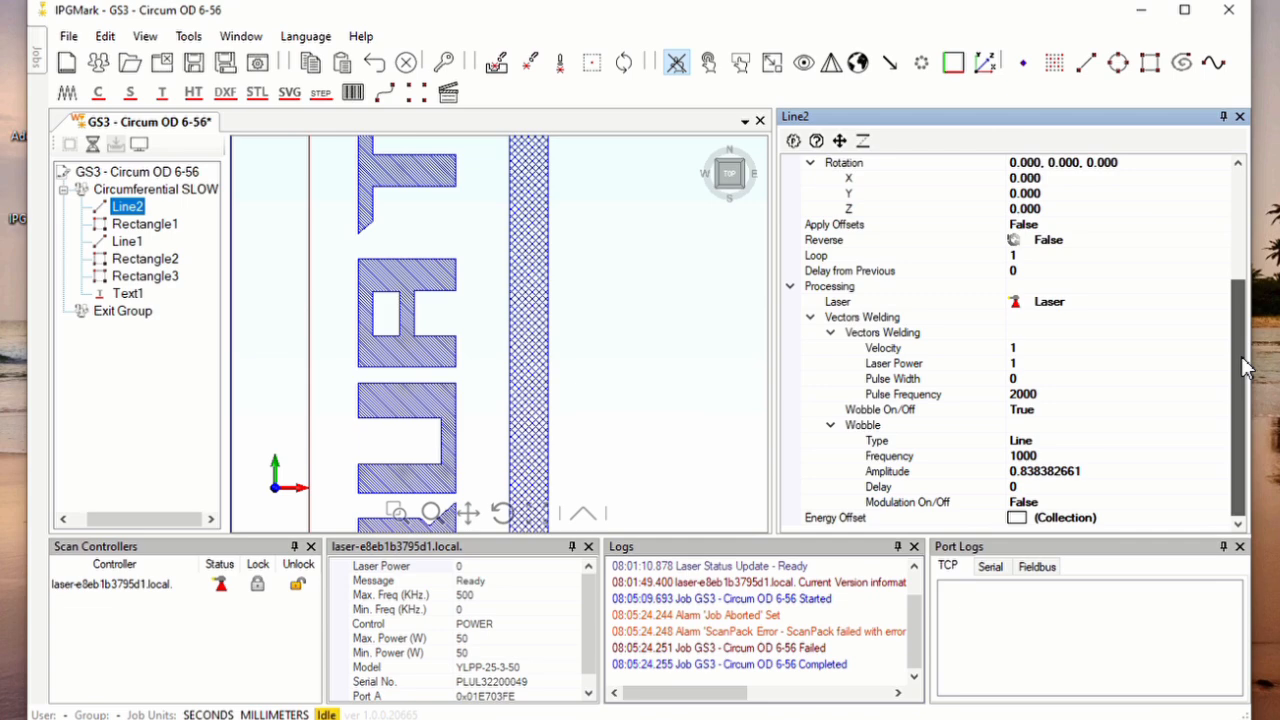
mouse_move(1243, 358)
left_mouse_down()
mouse_move(1254, 180)
mouse_move(1254, 375)
left_mouse_up()
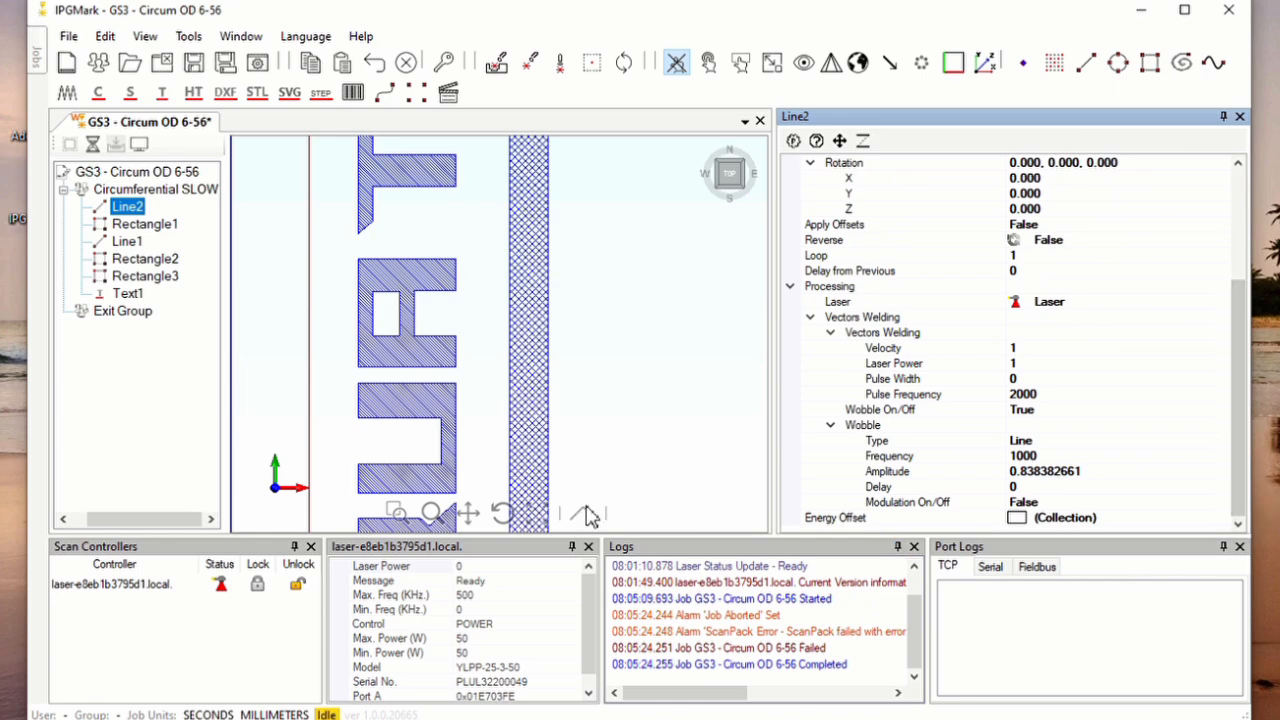
left_click(140, 224)
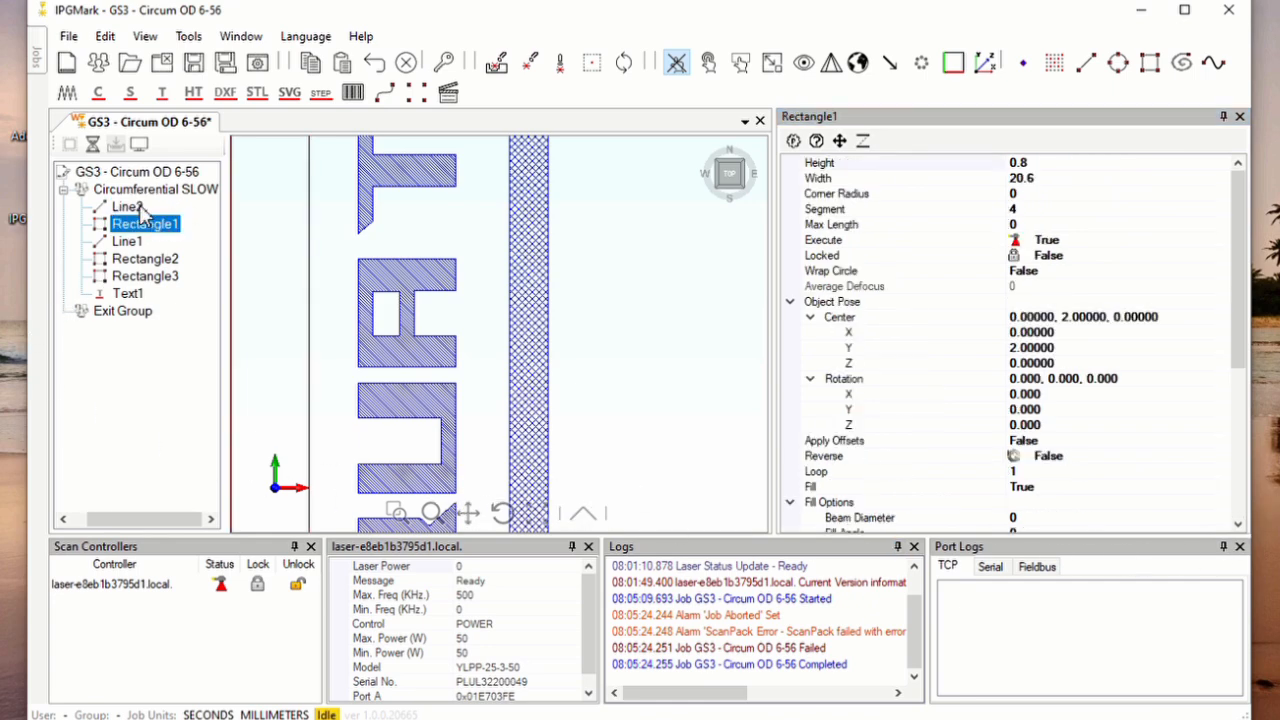
left_click(127, 206)
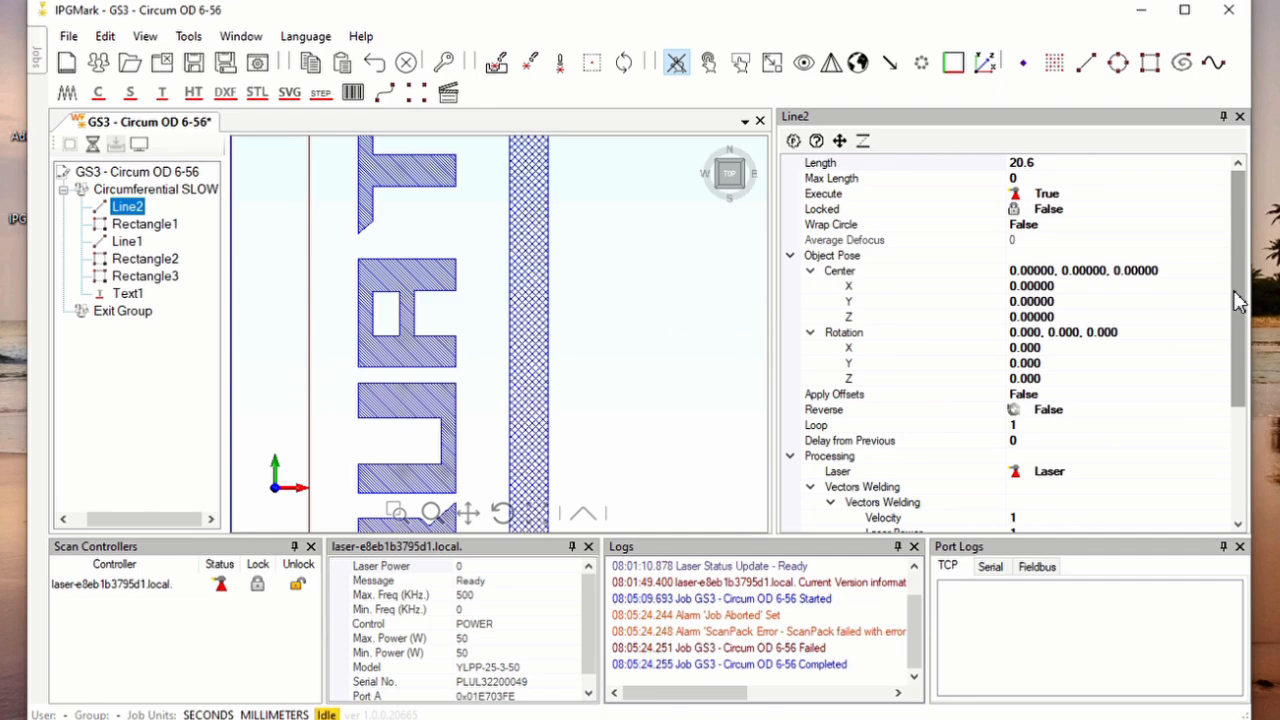
left_click_drag(1240, 297, 1249, 408)
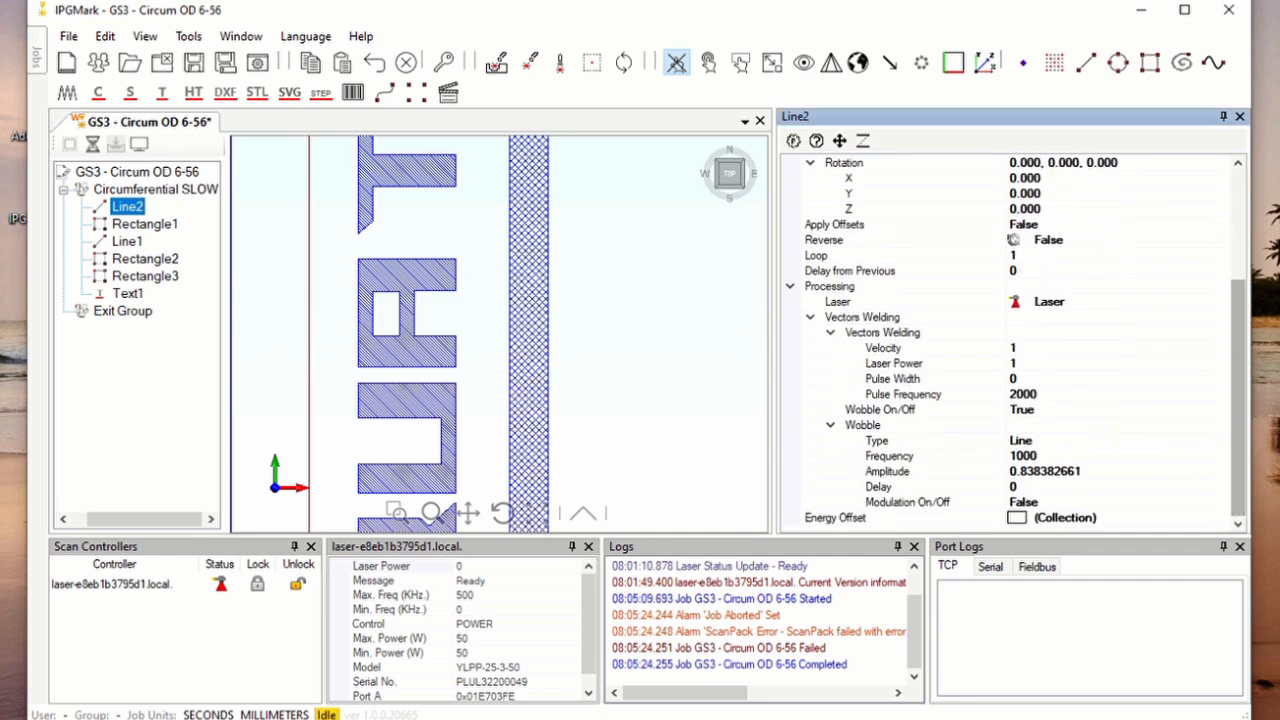
Examine Text1's vector welding parameters, focusing on its Velocity
left_click(130, 295)
left_click_drag(1240, 248, 1243, 466)
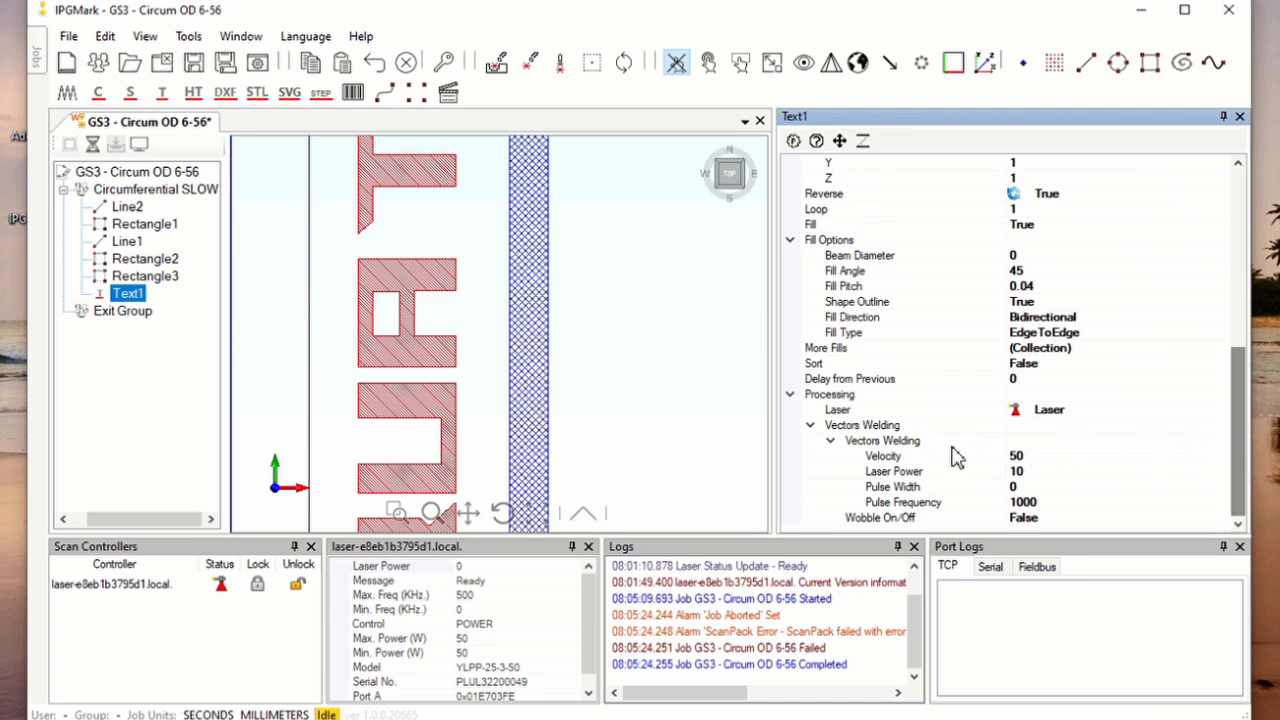
left_click(1045, 459)
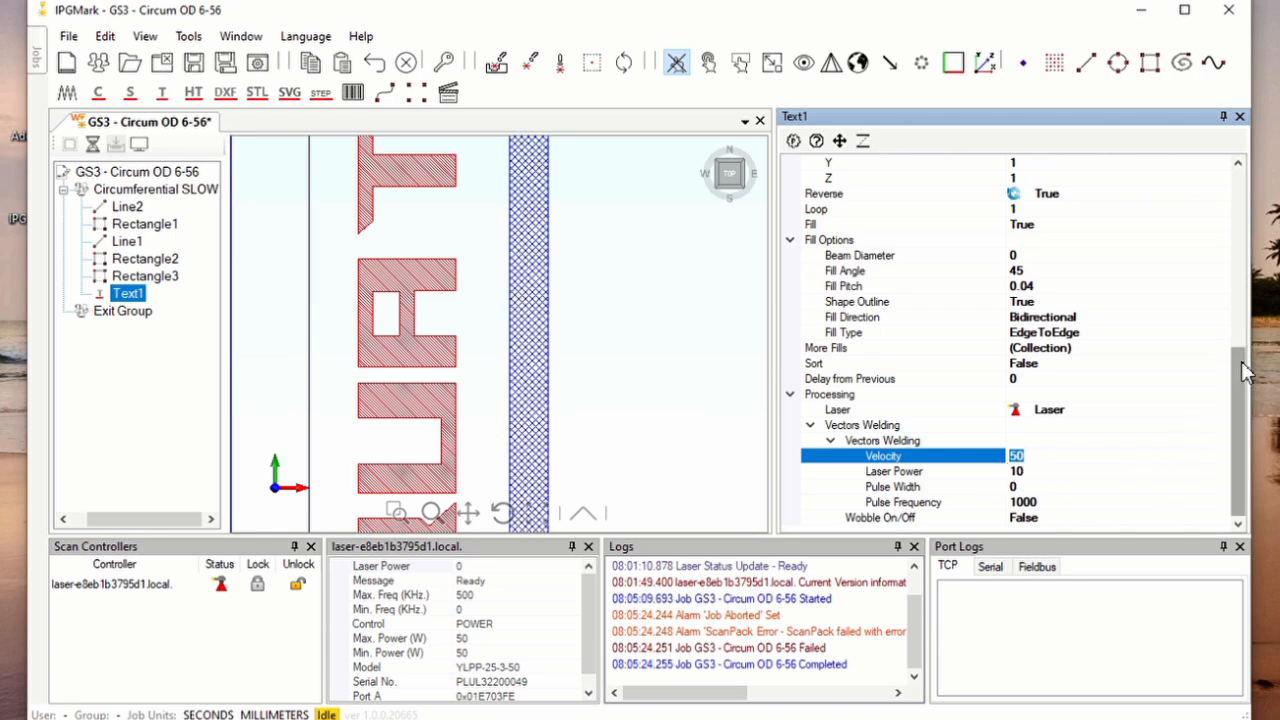
mouse_move(1241, 378)
left_mouse_down()
mouse_move(1275, 205)
mouse_move(1240, 305)
mouse_move(1240, 392)
left_mouse_up()
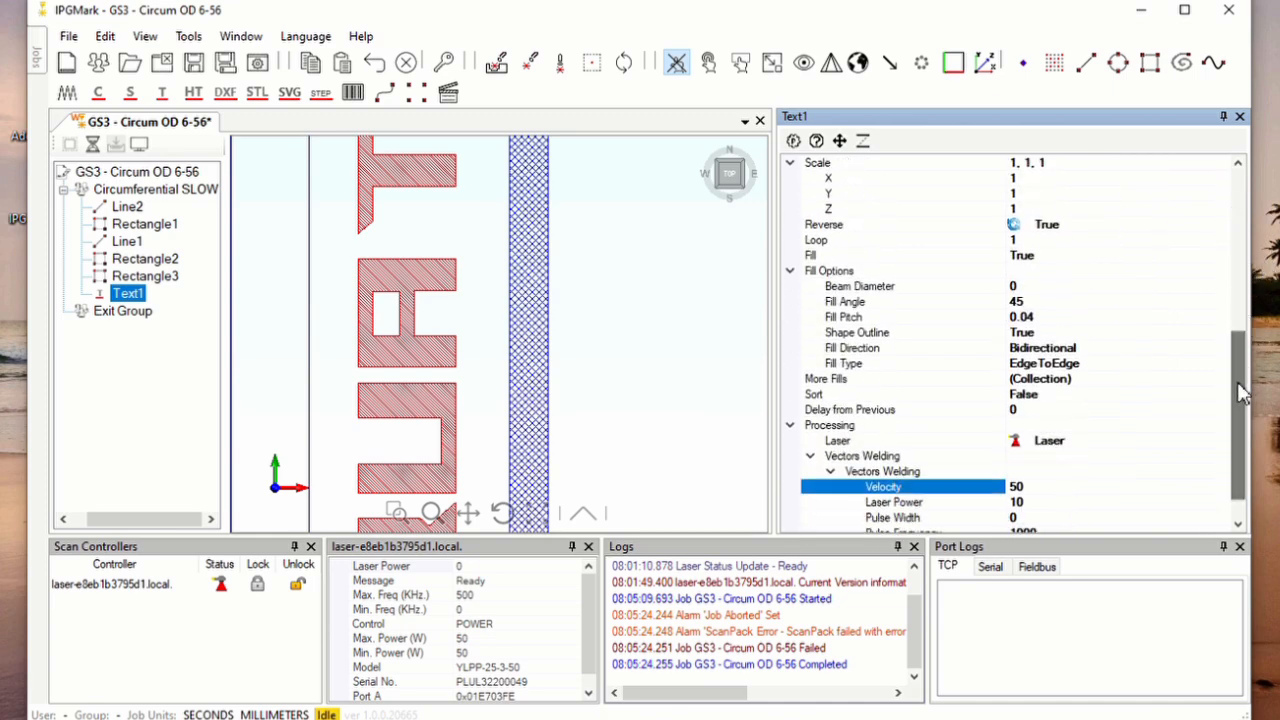